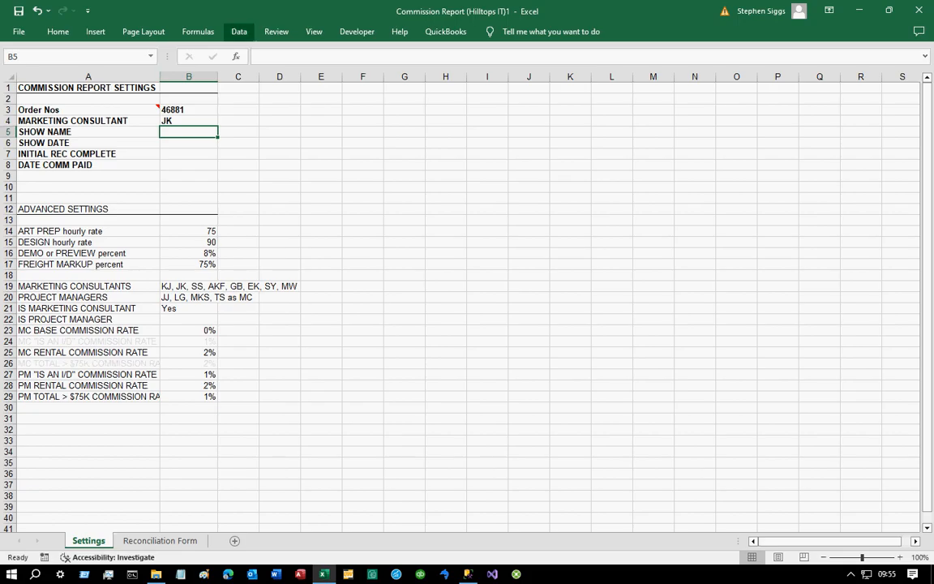
- Refresh all data connections in the workbook
click(238, 31)
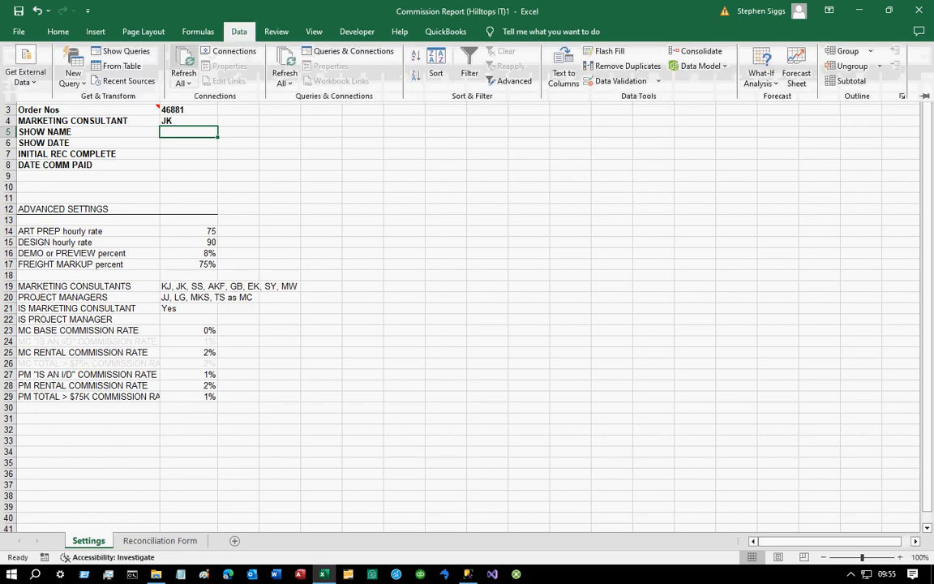
click(184, 73)
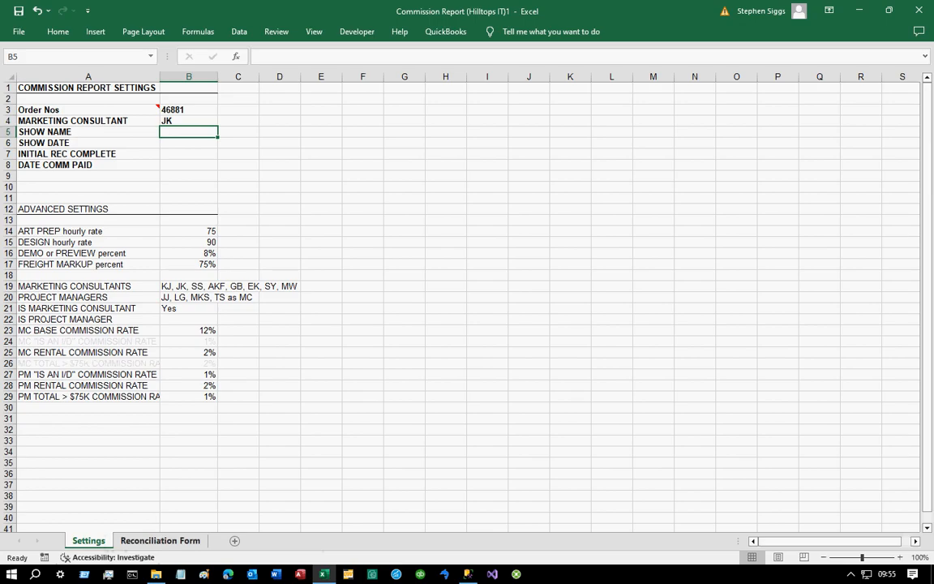
- Inspect the header cells on the Reconciliation Form that link to the Settings sheet
click(159, 540)
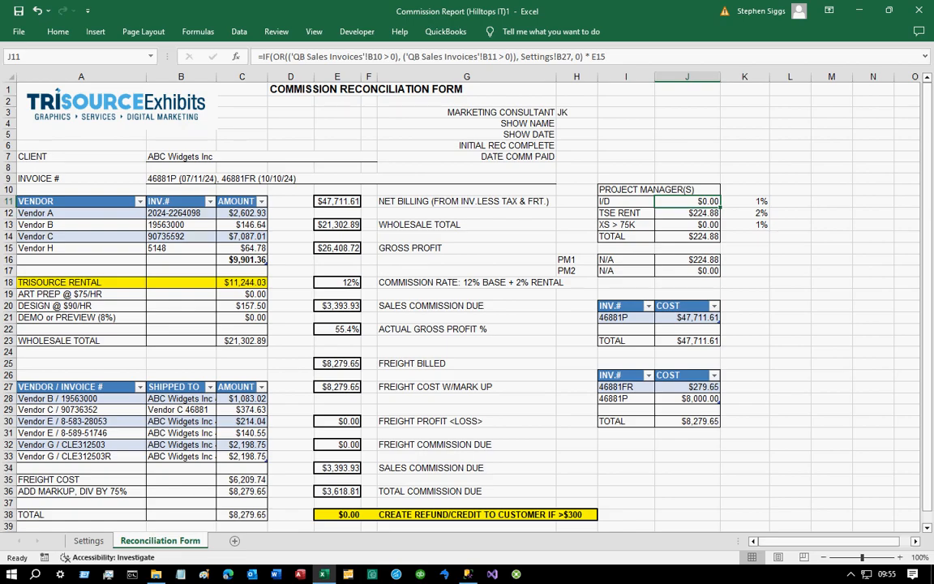
drag(576, 112, 576, 156)
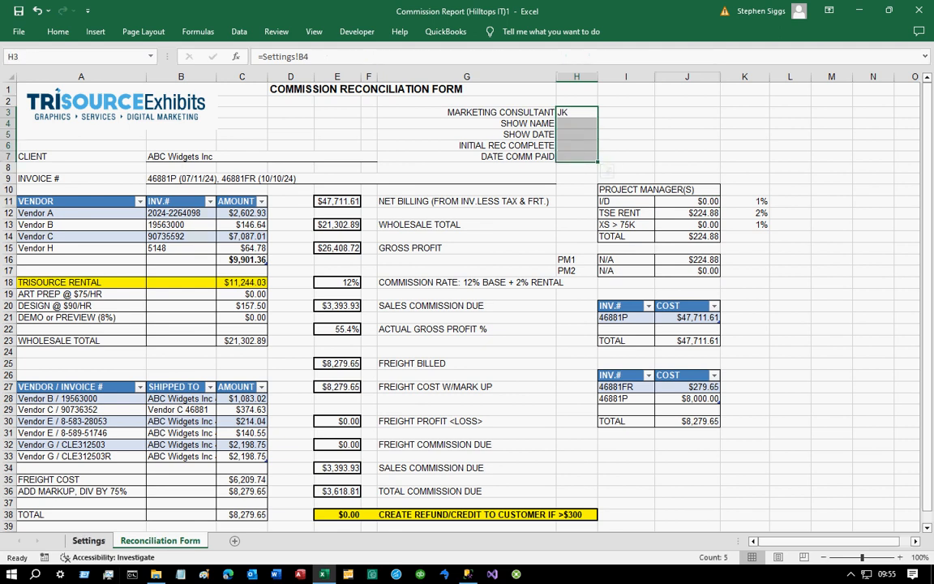
click(88, 540)
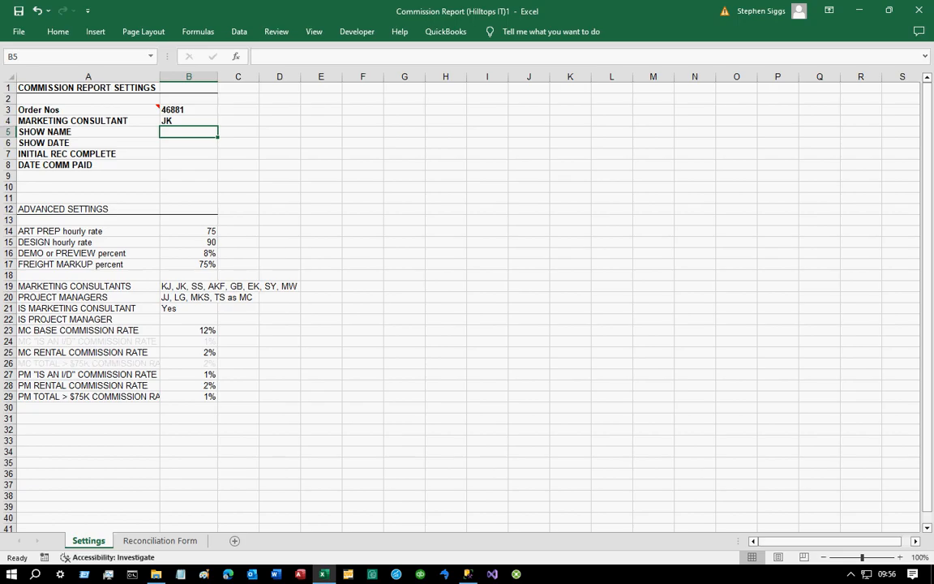
- Enter The Big Widget Show as the show name on the Settings sheet
text(The Big W)
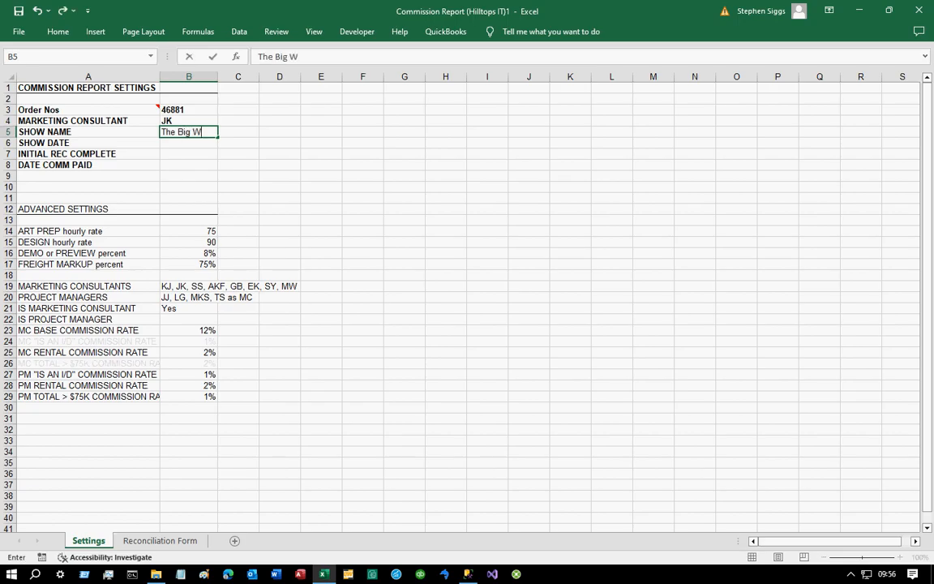
text(idget Show)
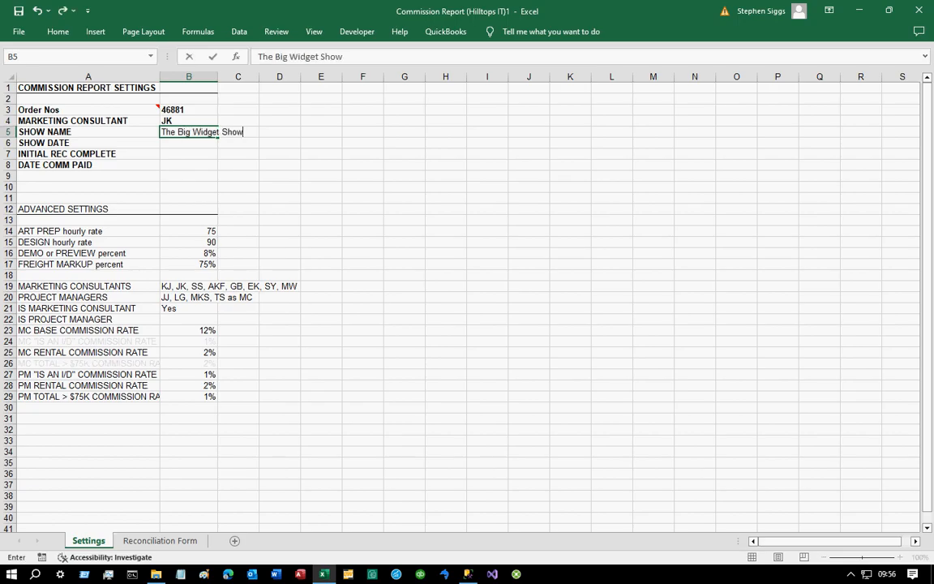
text(7)
key(BackSpace)
key(Return)
- Enter the show date 4/4, initial rec complete date 4/15 and commission paid date 4/30
text(4/4)
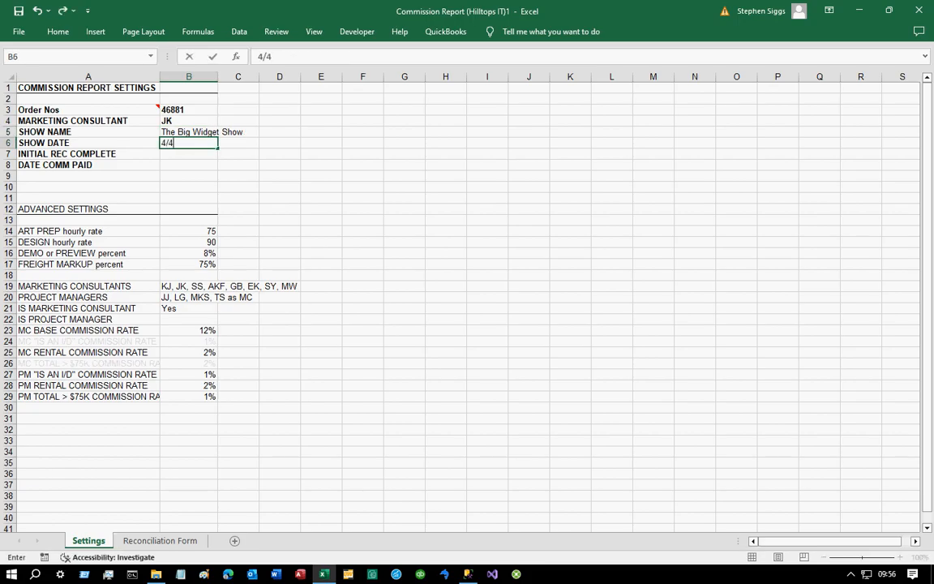
key(Return)
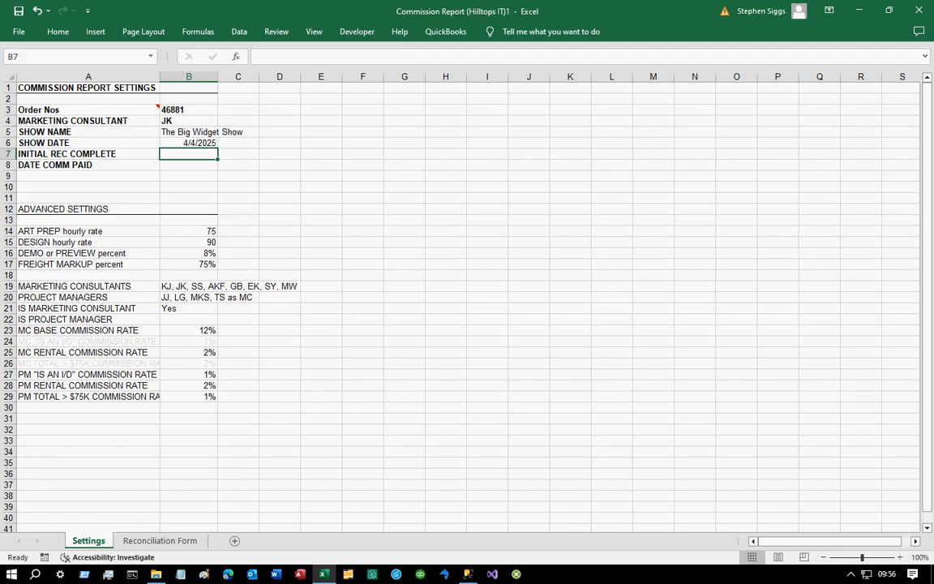
text(4/15)
key(Return)
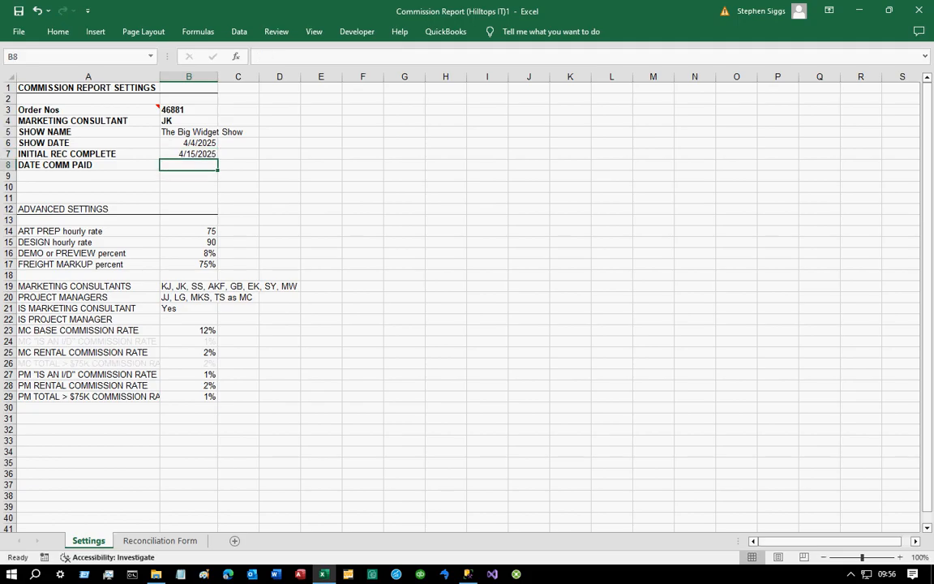
text(4/30)
key(Return)
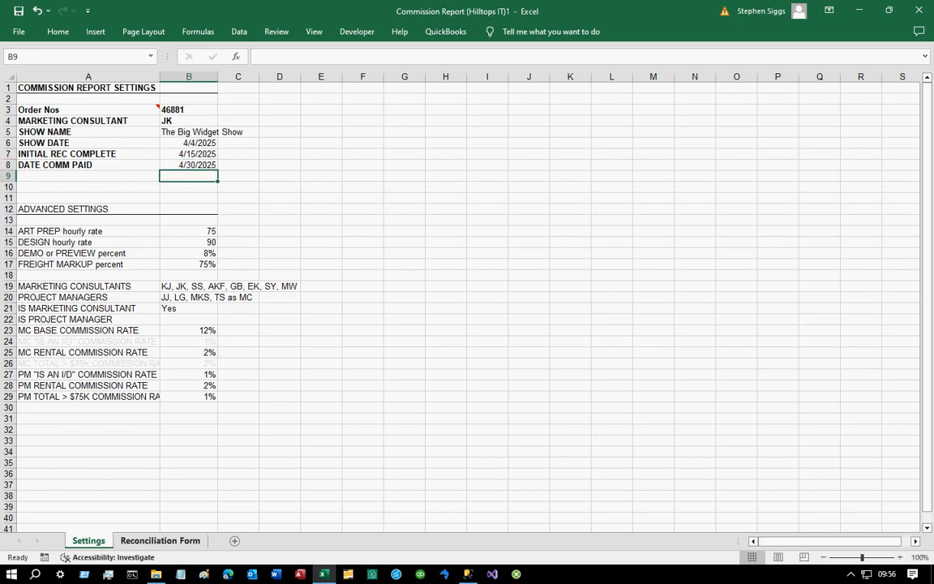
- Compare the form's header, client and invoice cells with the Settings values they reference
click(160, 540)
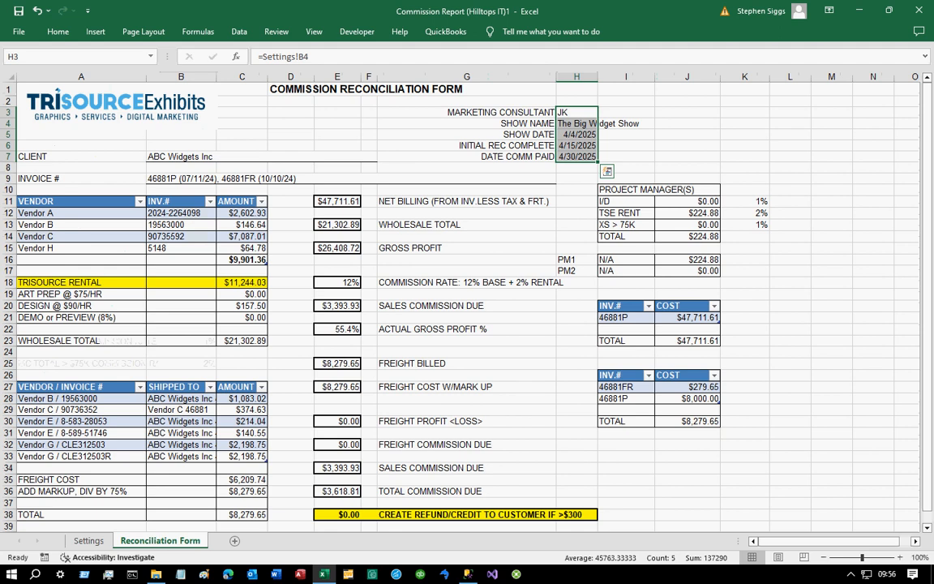
key(shift+Return)
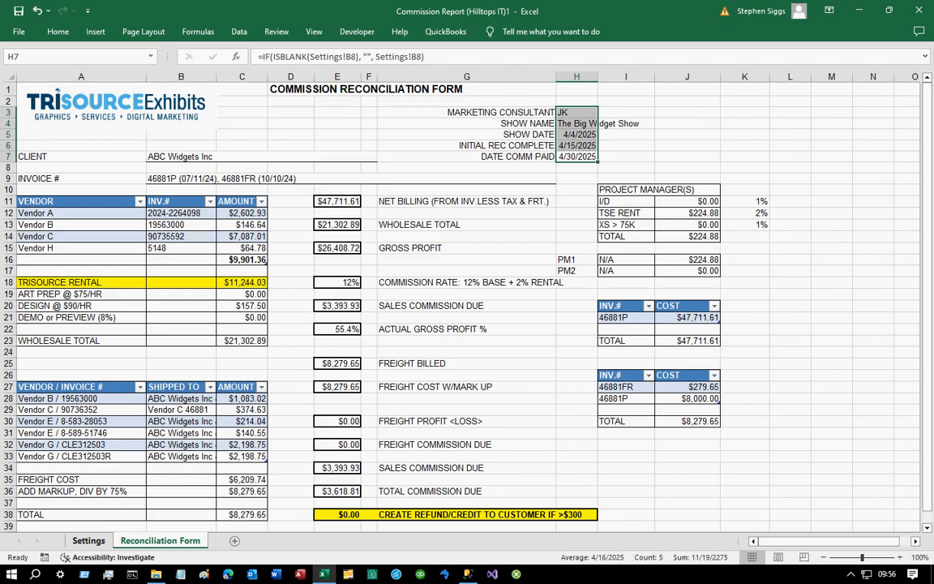
click(89, 540)
drag(188, 109, 188, 165)
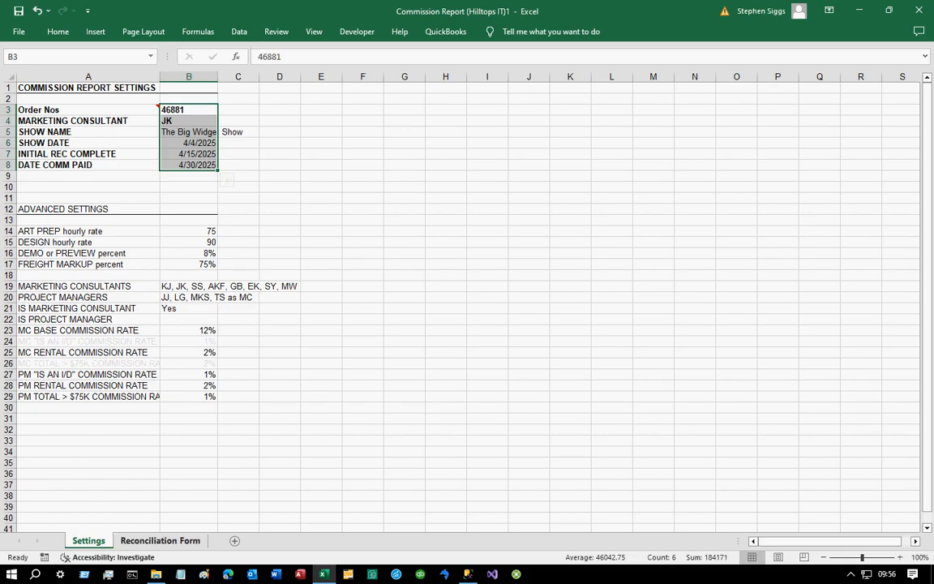
click(159, 540)
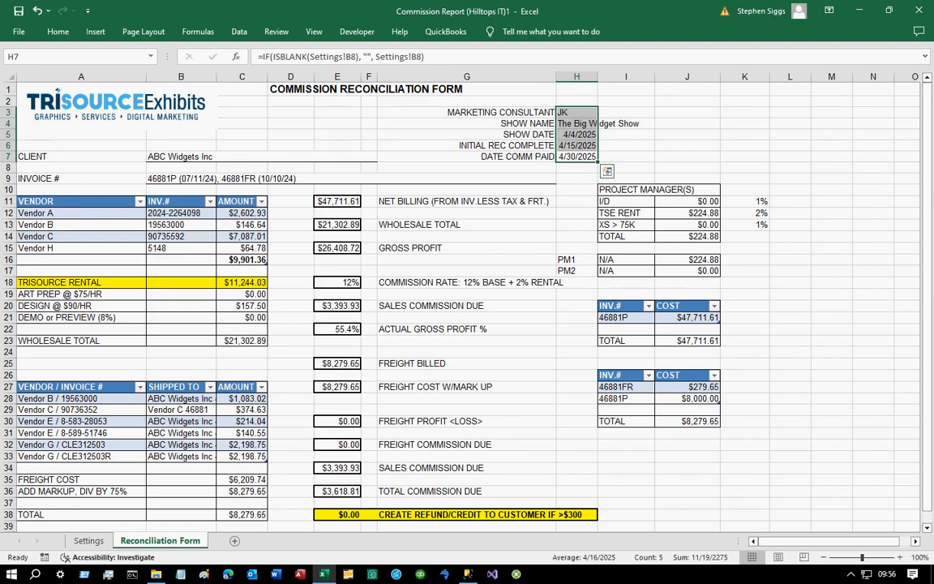
click(251, 156)
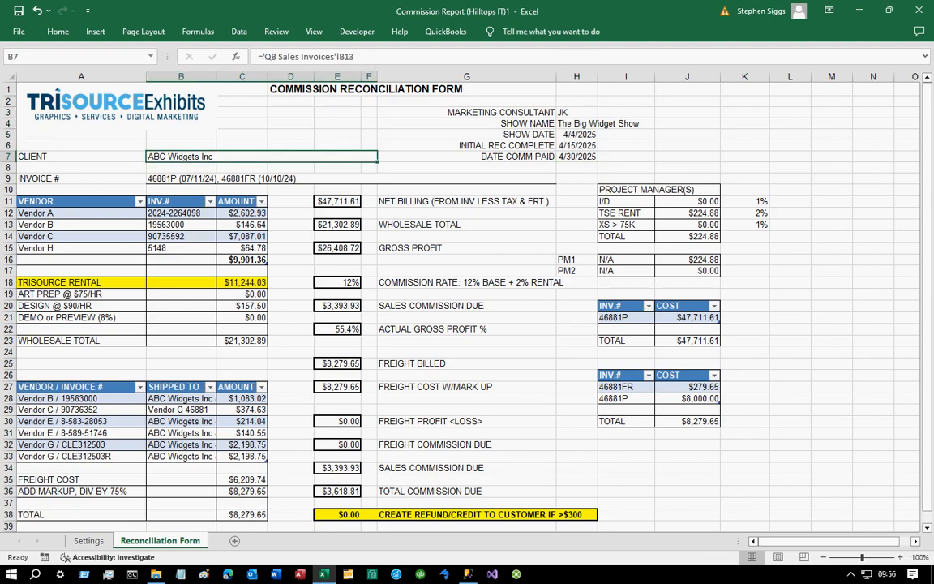
click(300, 178)
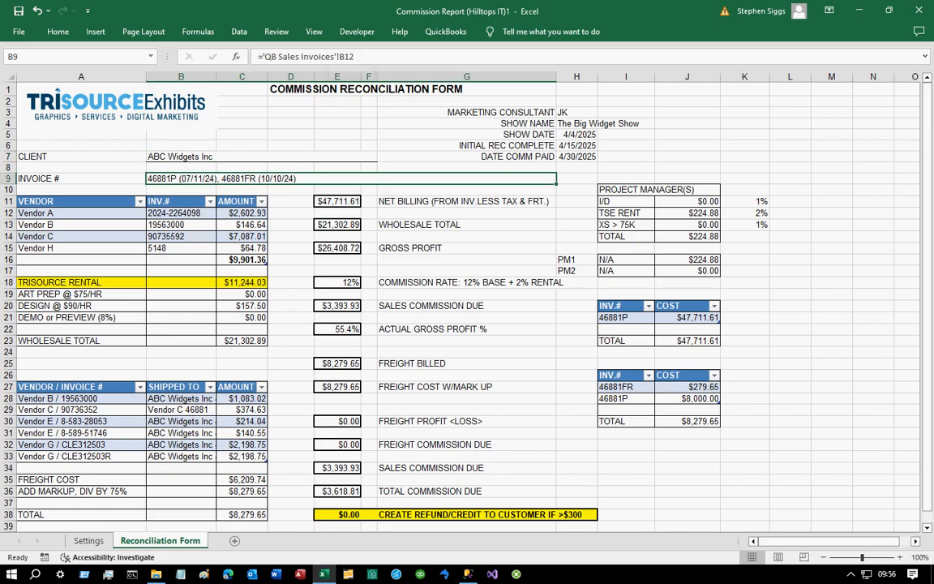
right_click(180, 541)
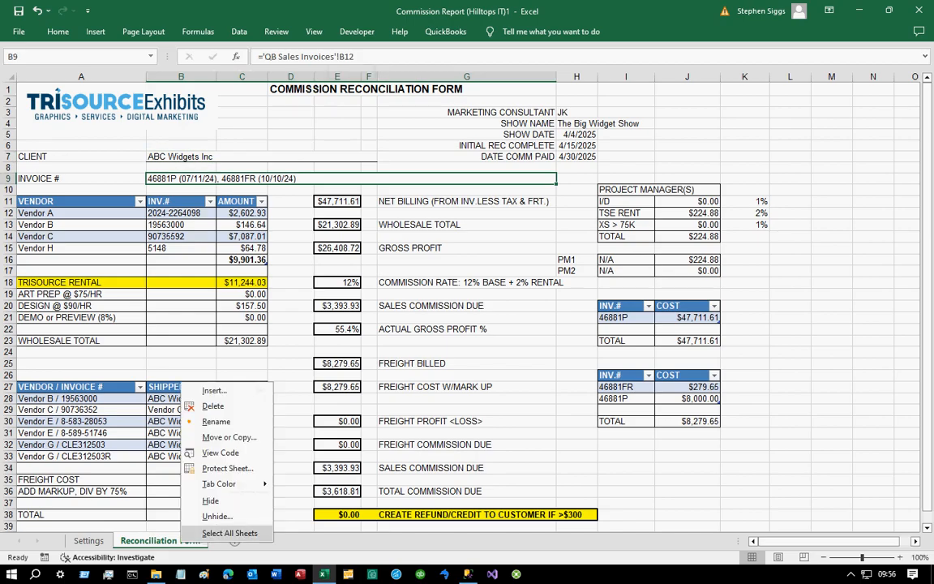
click(217, 516)
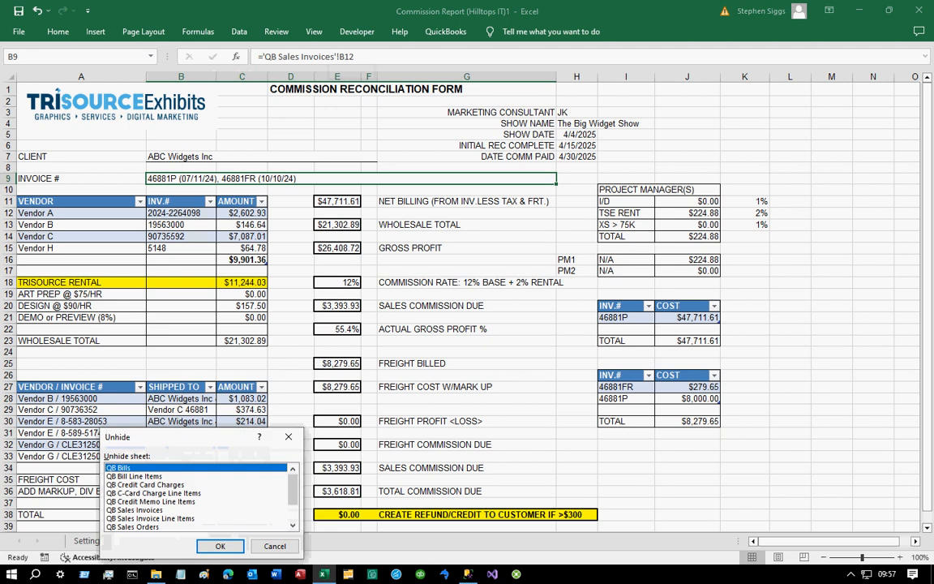
click(293, 526)
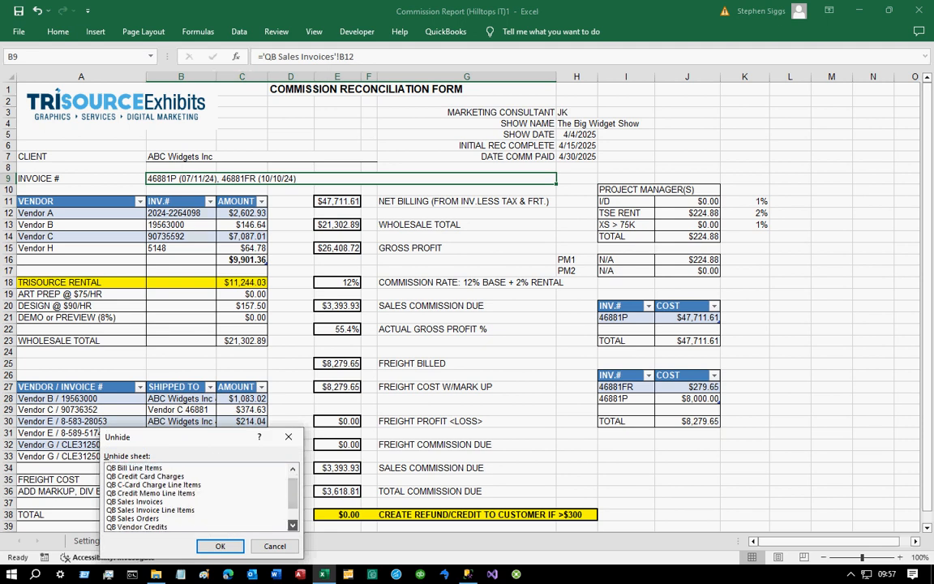
click(293, 526)
click(293, 525)
click(293, 526)
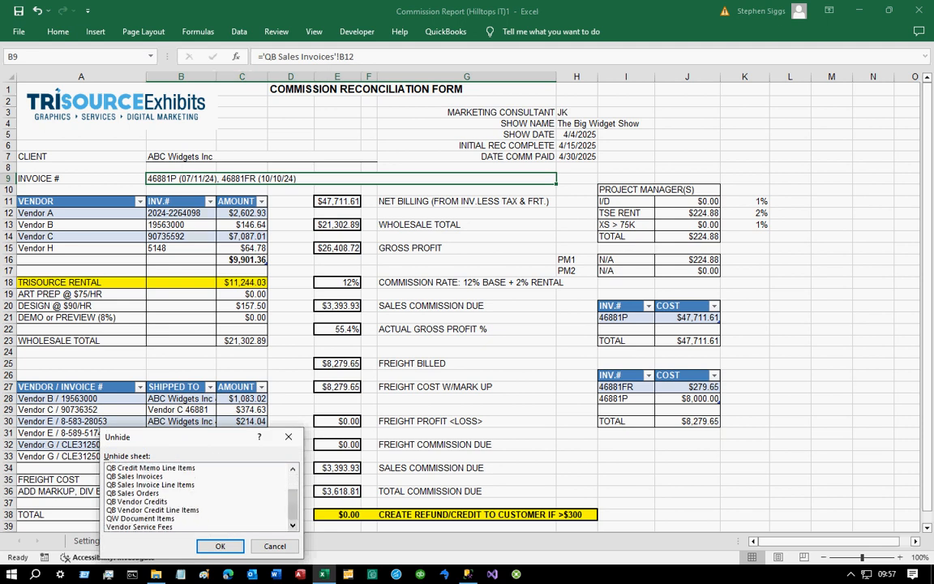
scroll(199, 496, up, 2)
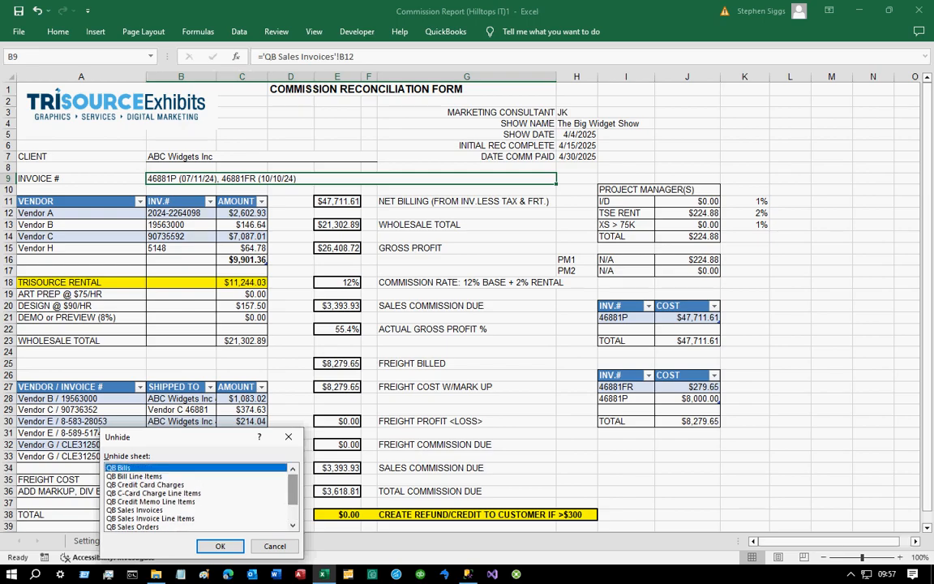
scroll(199, 496, down, 2)
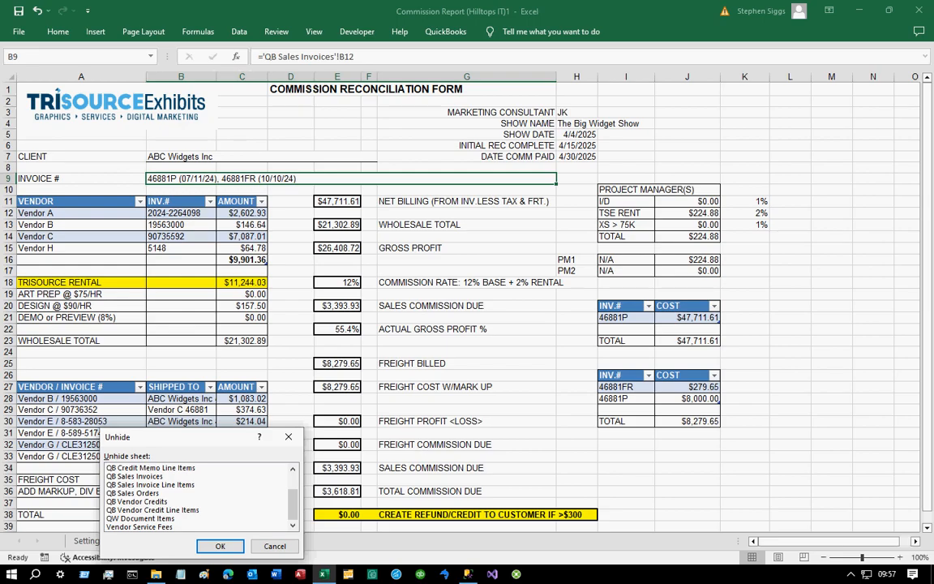
key(Escape)
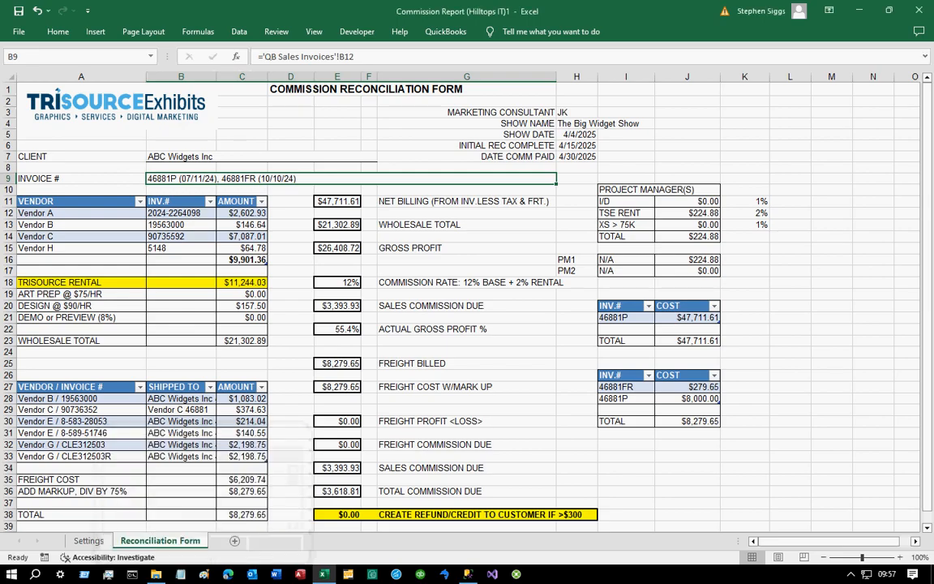
- Unhide the QW Document Items sheet that the Trisource rental amount references
click(241, 282)
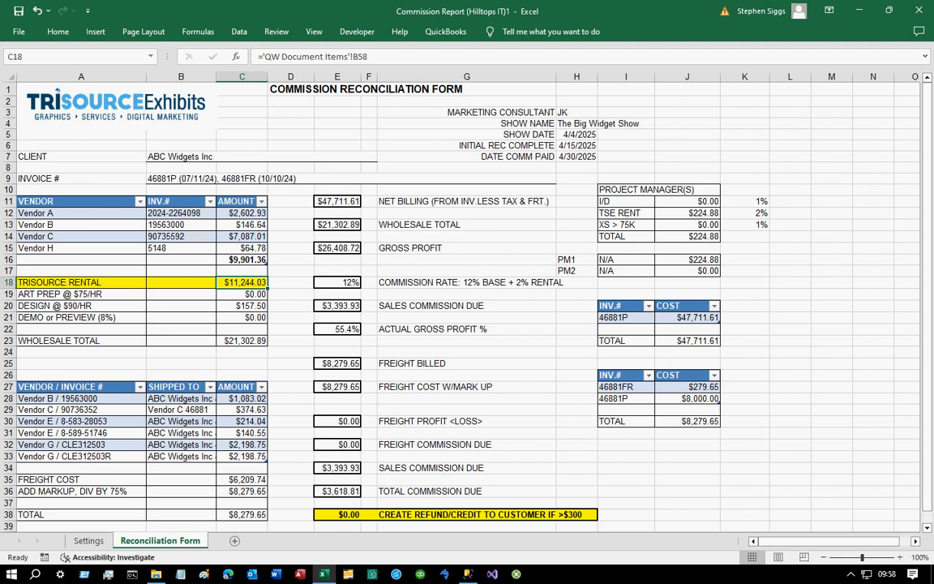
right_click(161, 540)
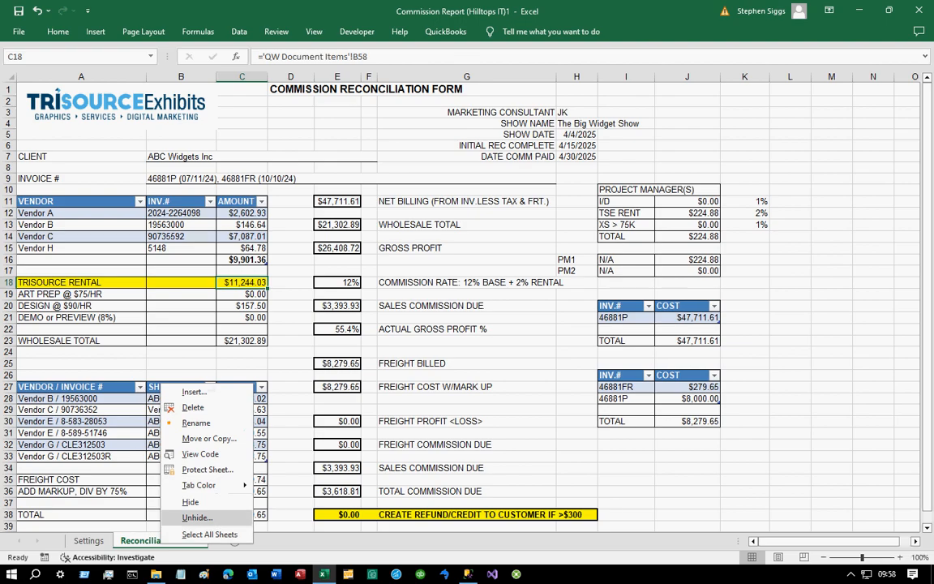
click(197, 517)
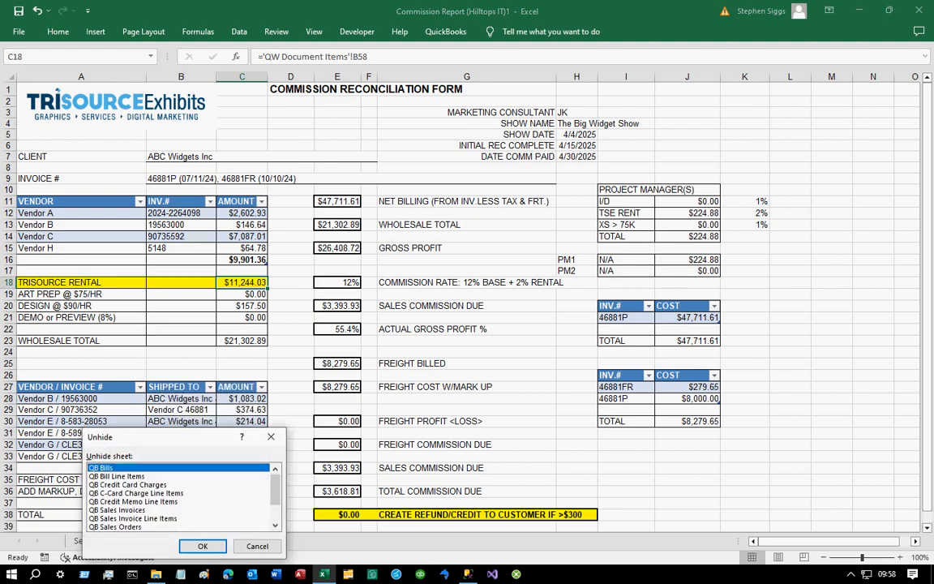
scroll(247, 473, down, 2)
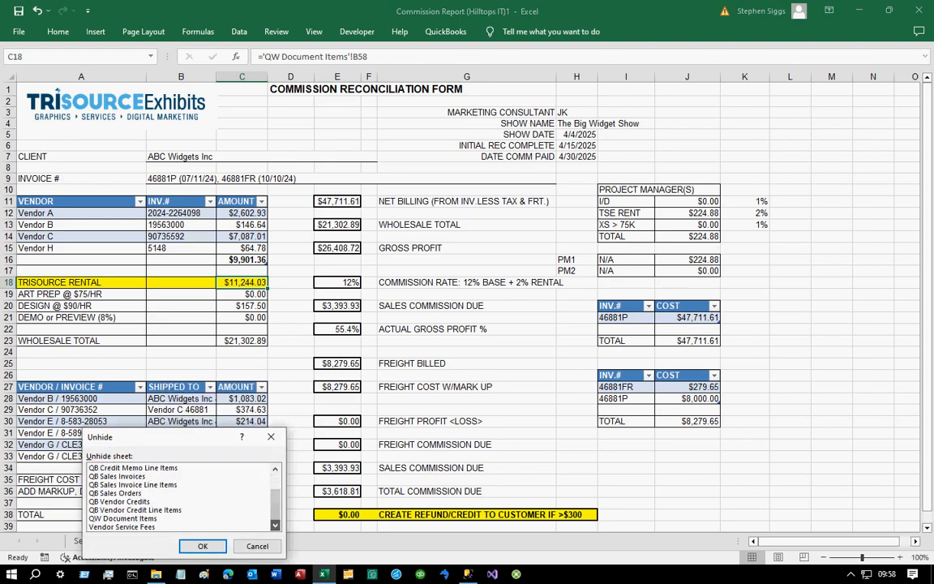
click(123, 518)
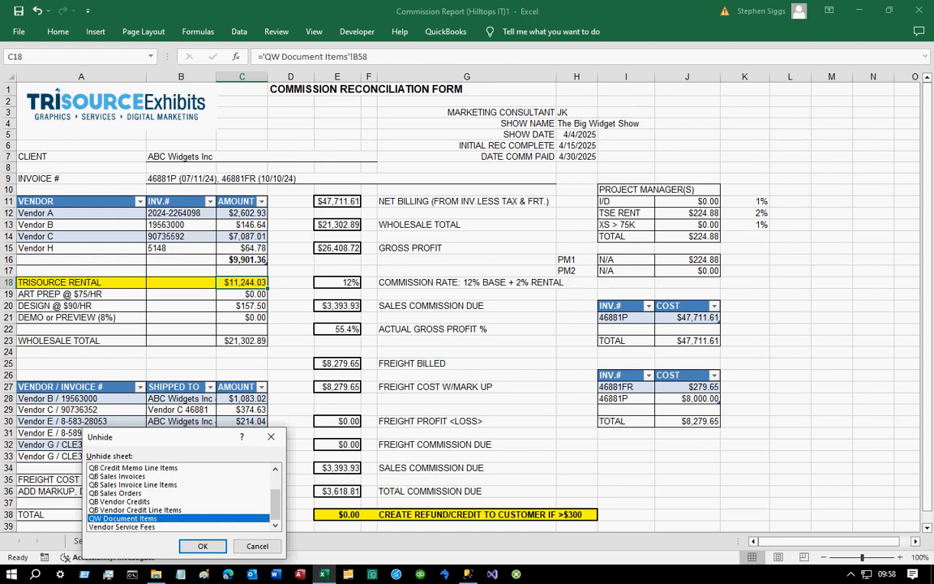
key(Return)
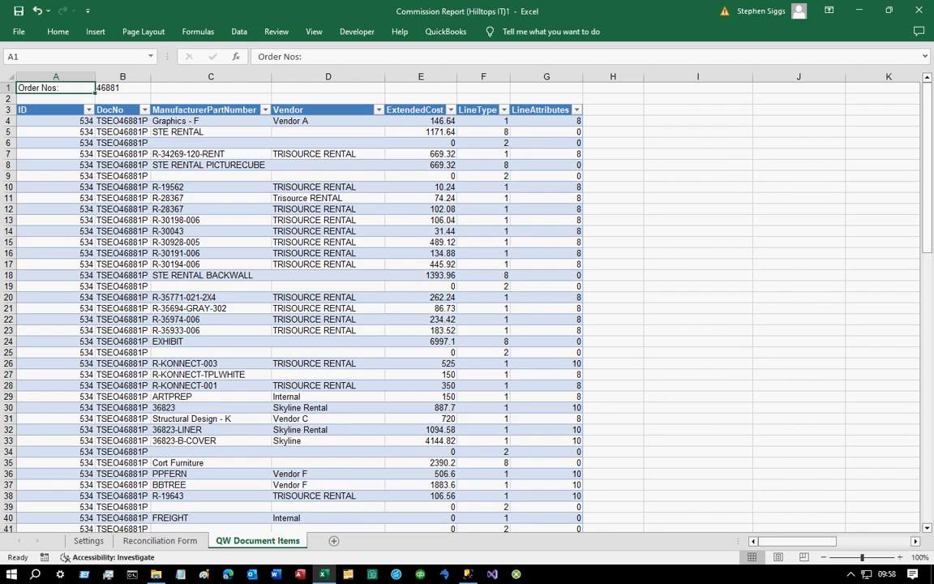
- Examine the QW Document Items table and the TRISOURCE RENTAL total formula, returning to the Reconciliation Form
click(122, 121)
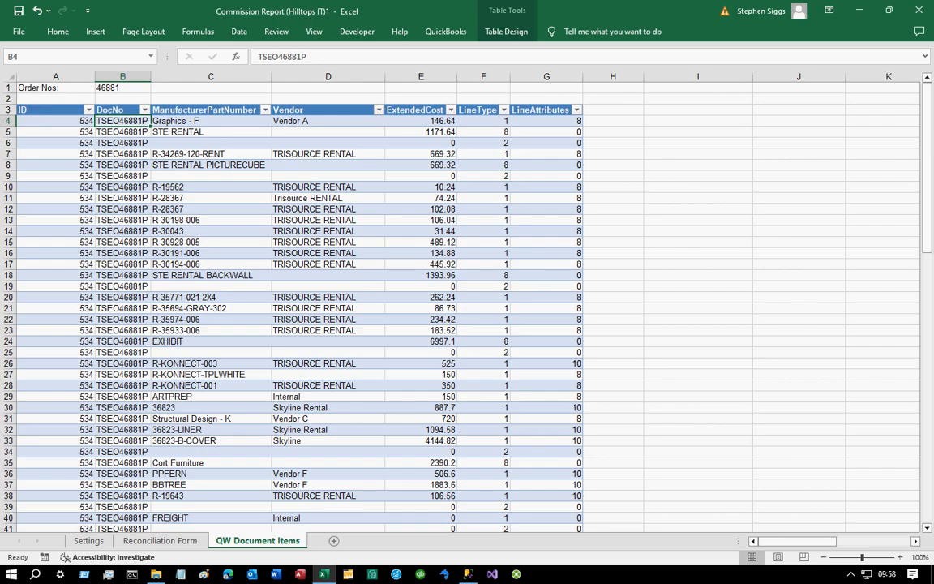
scroll(300, 308, down, 5)
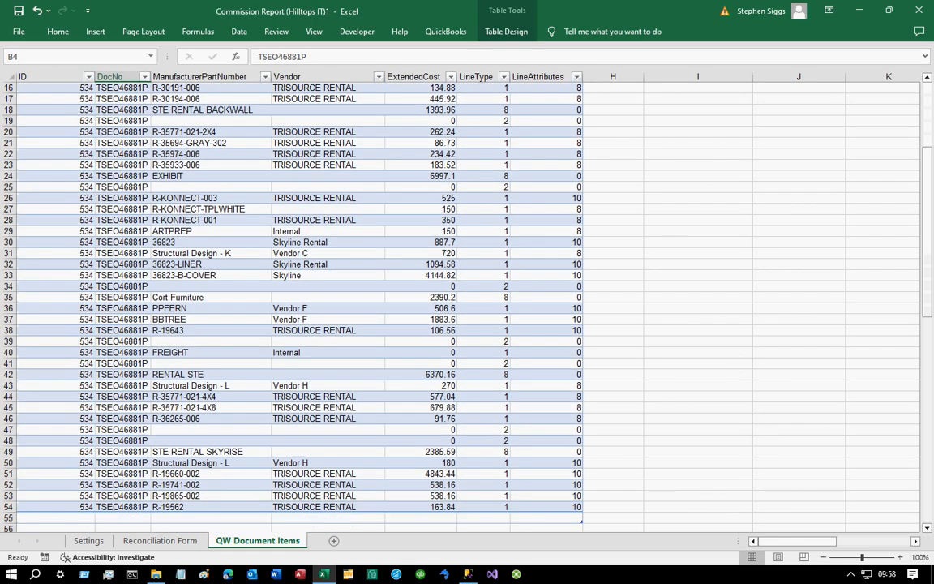
scroll(300, 308, down, 3)
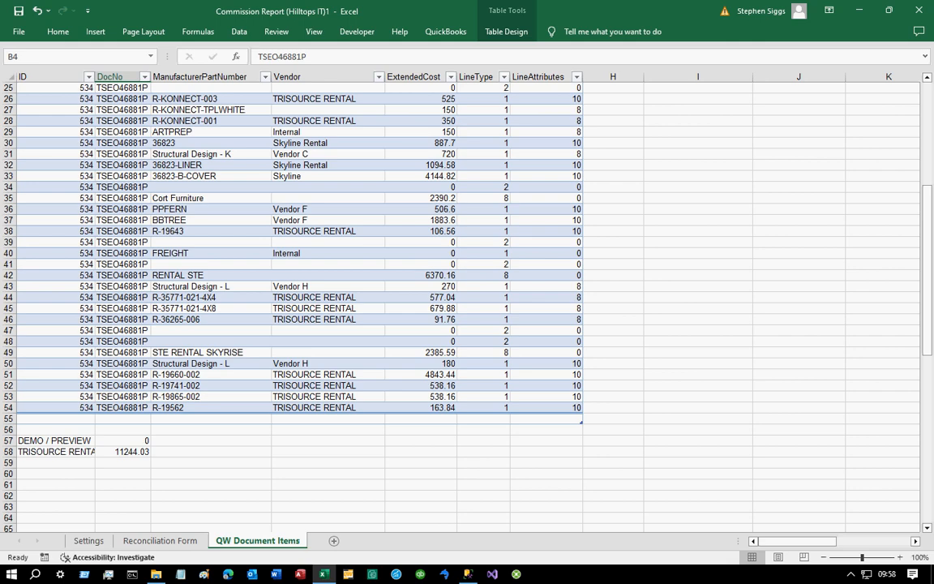
click(122, 451)
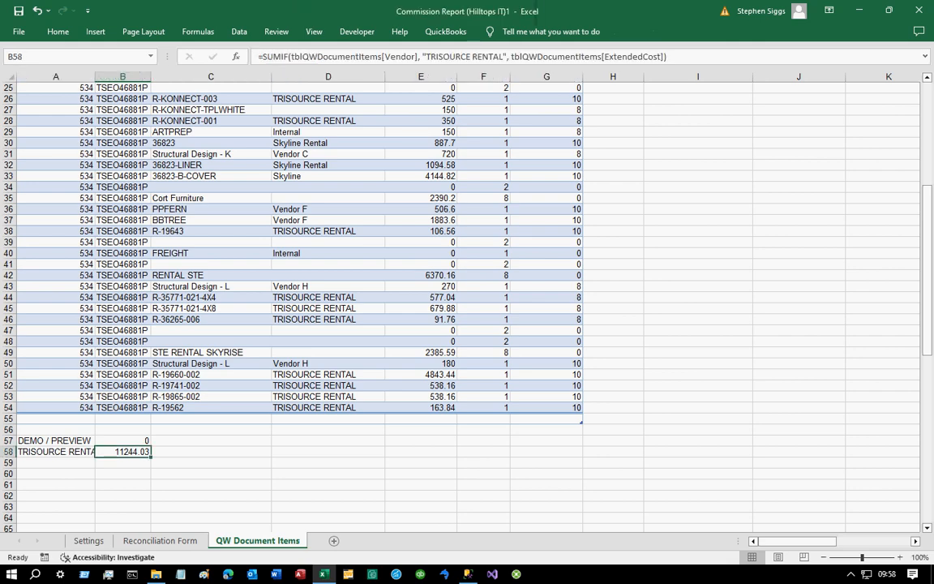
key(ctrl+Page_Up)
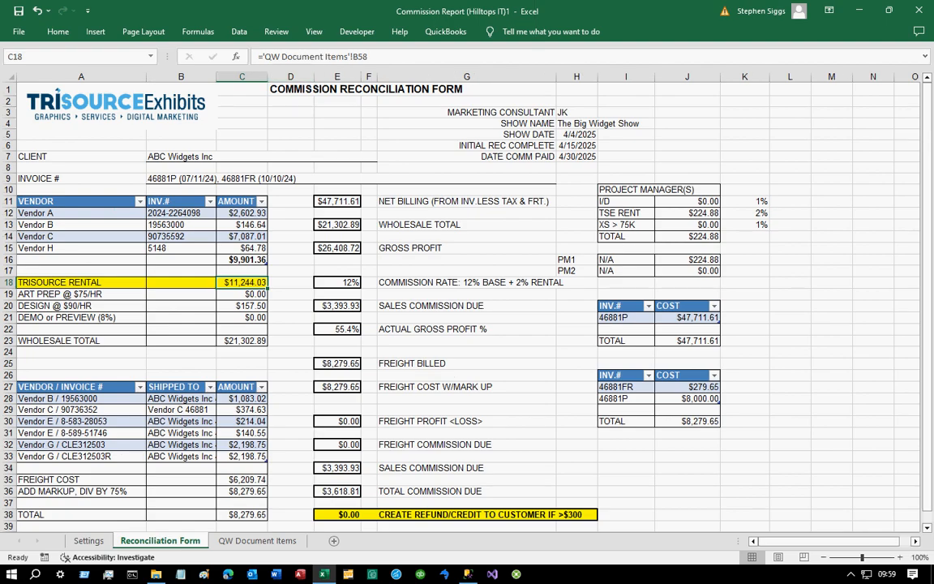
- Trace the TRISOURCE RENTAL amount to its SUMIF formula and check the TRISOURCE RENTAL vendor rows, then return to the Reconciliation Form
key(ctrl+bracketleft)
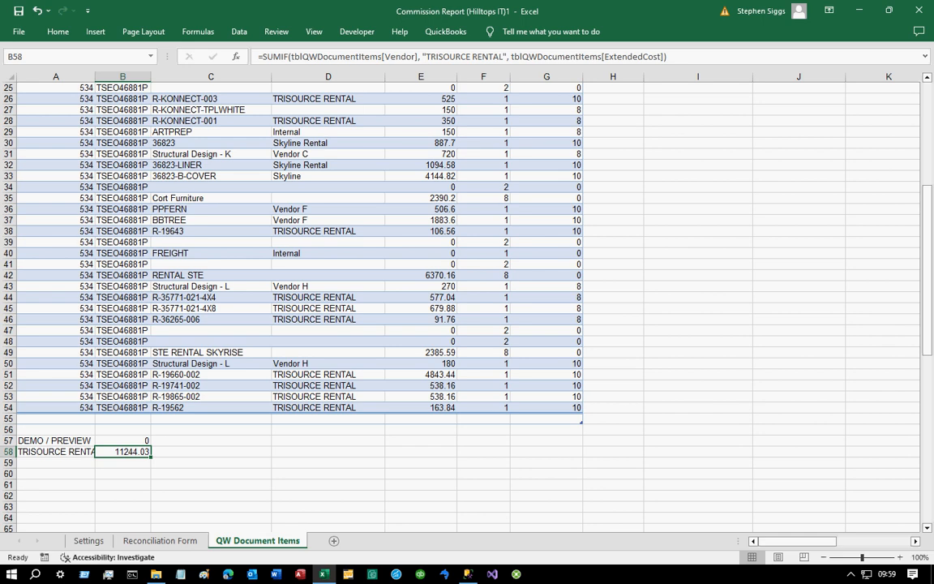
key(F2)
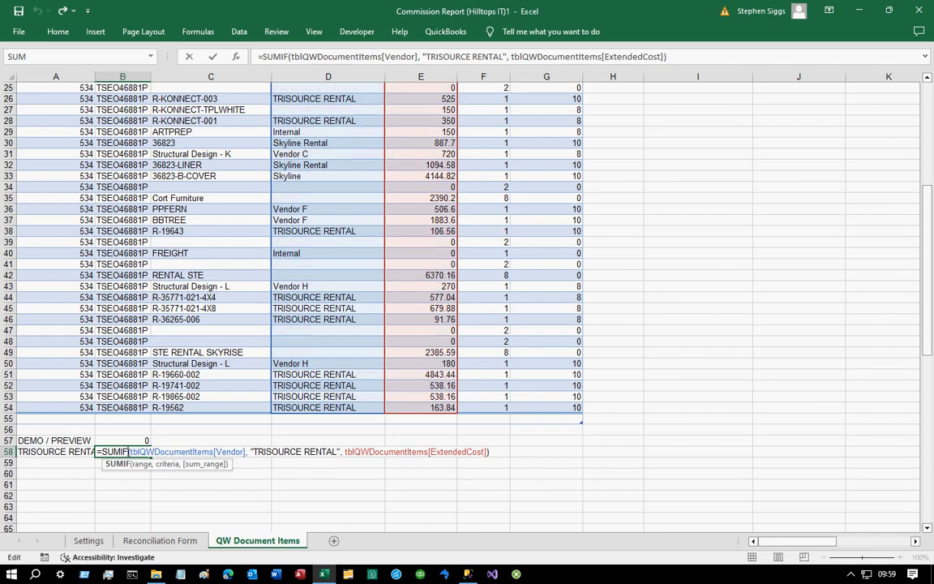
click(328, 99)
click(327, 121)
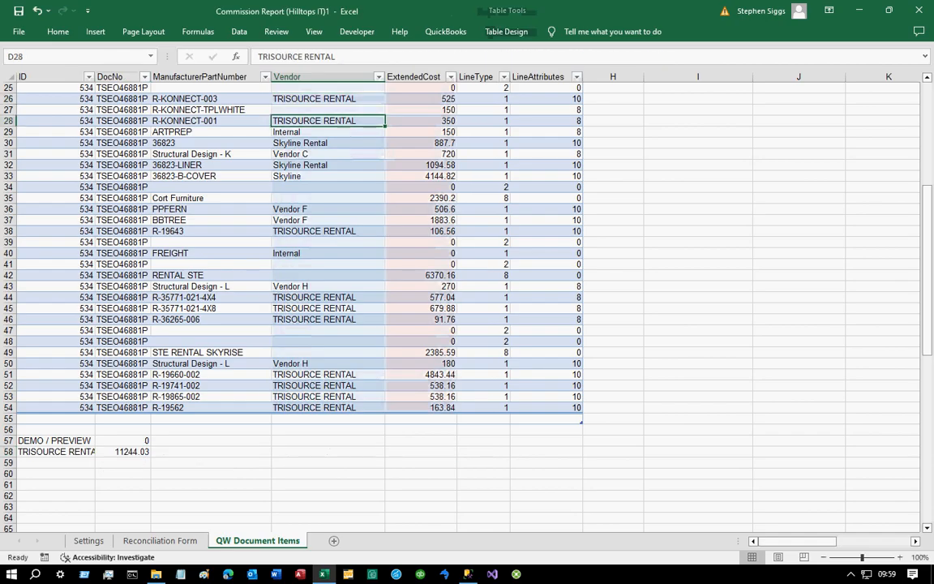
click(327, 231)
click(327, 297)
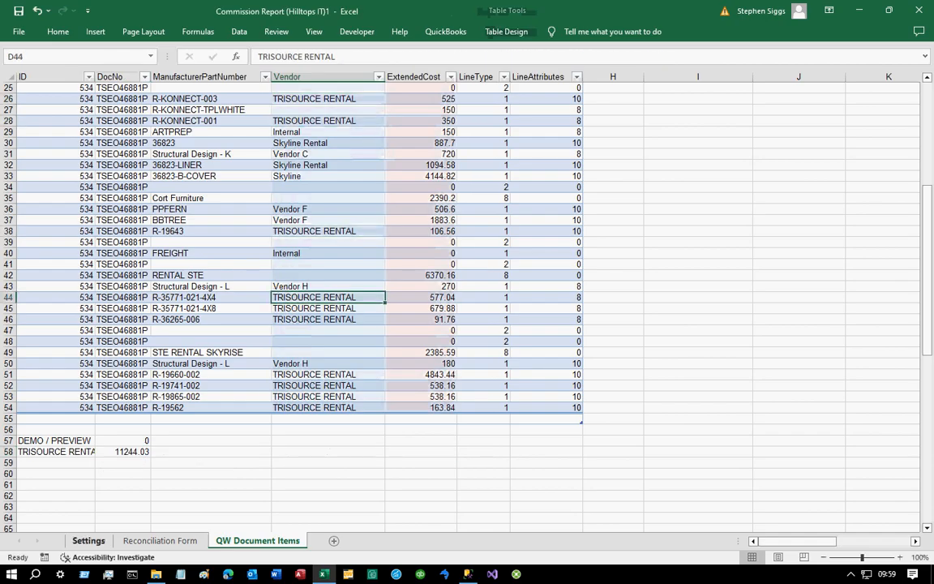
click(160, 540)
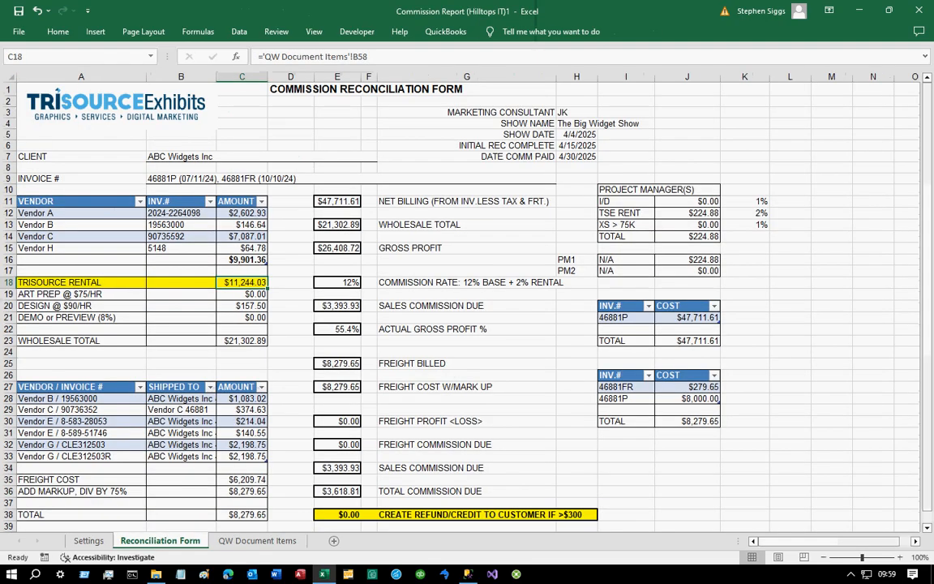
- Unhide the QB Sales Invoices sheet that the client and invoice cells reference
click(235, 157)
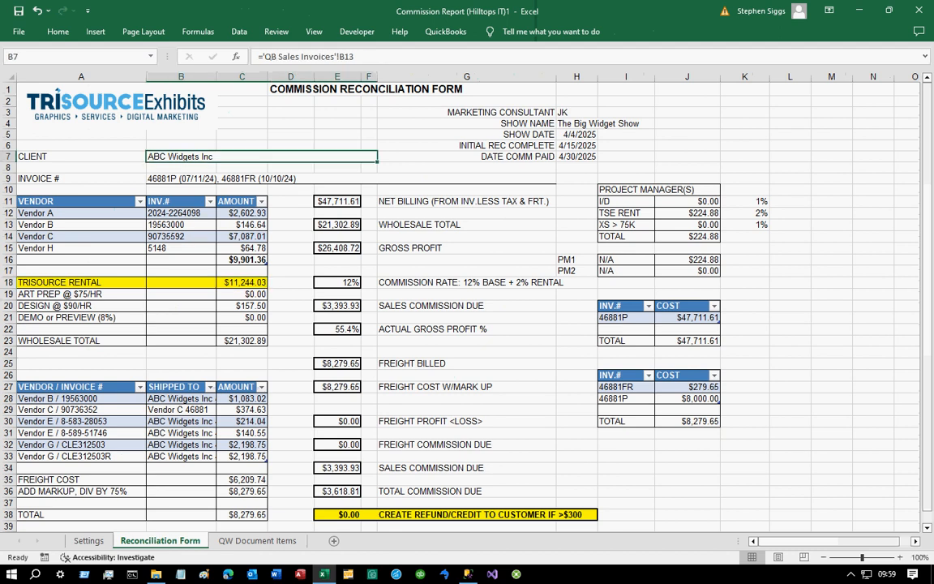
click(235, 178)
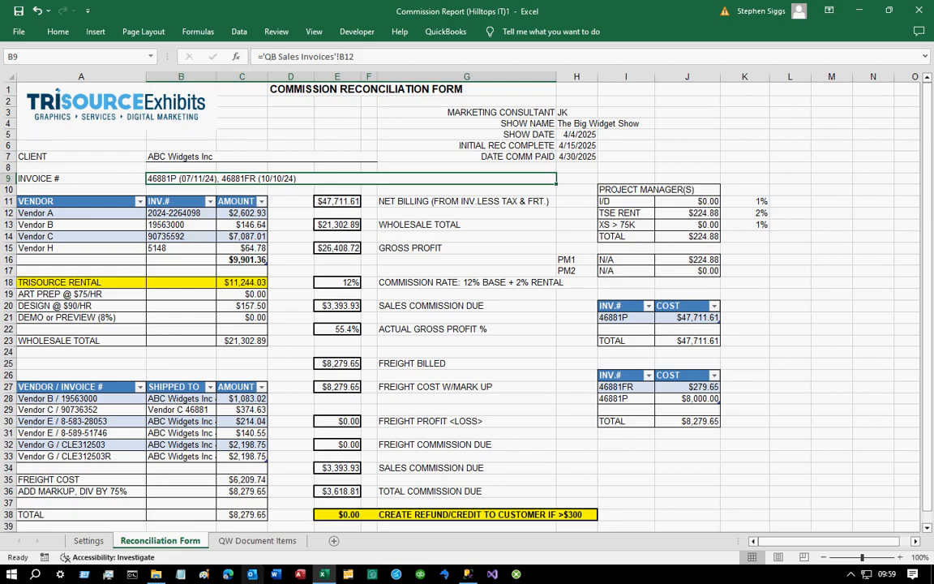
right_click(165, 540)
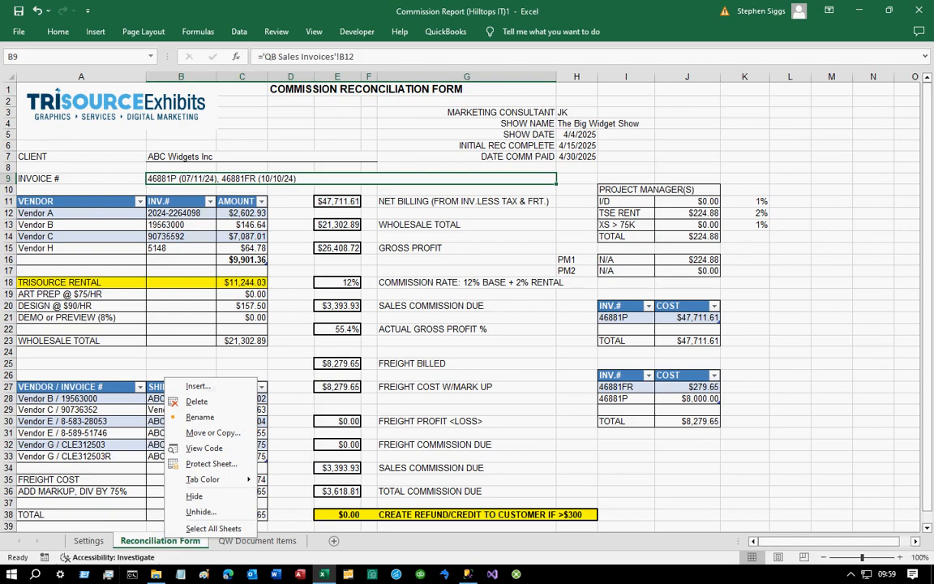
click(200, 512)
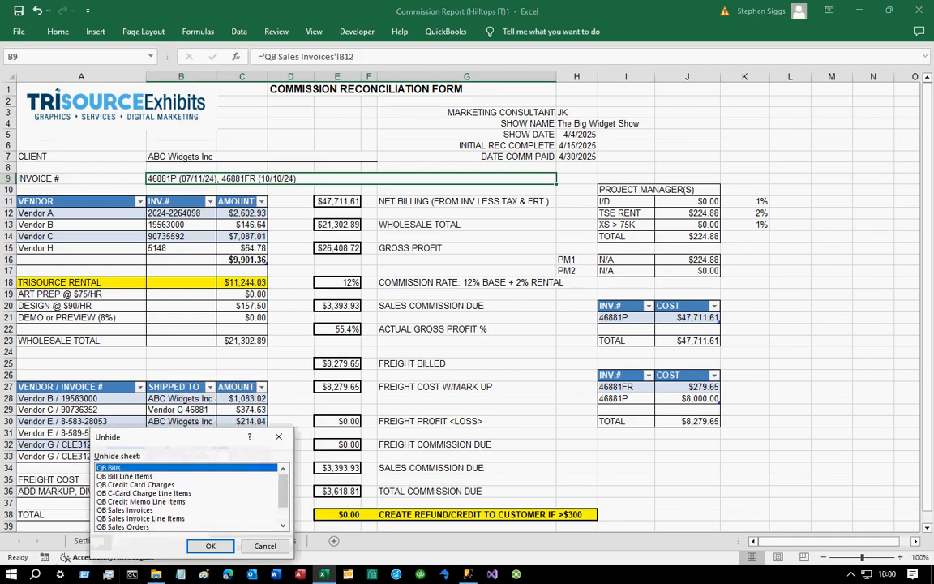
click(162, 510)
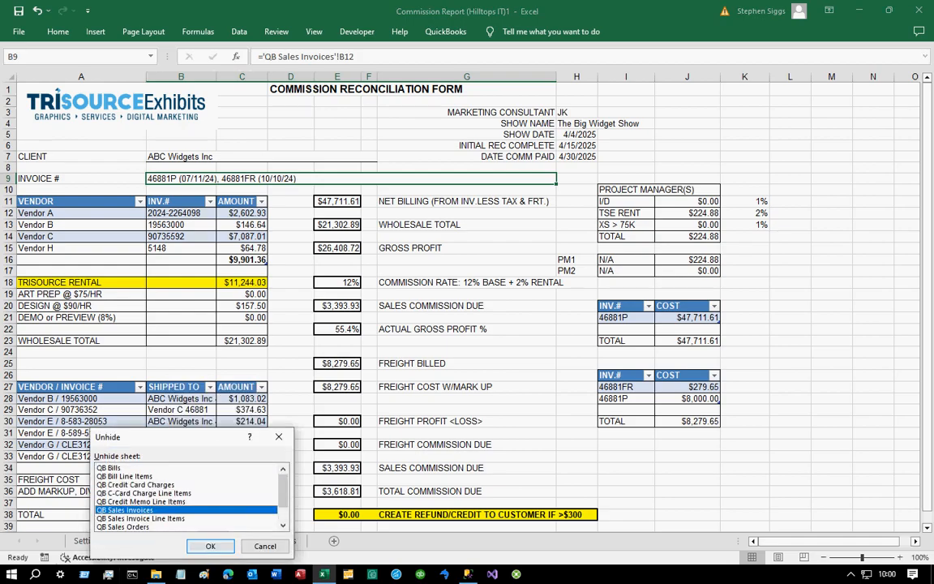
click(211, 547)
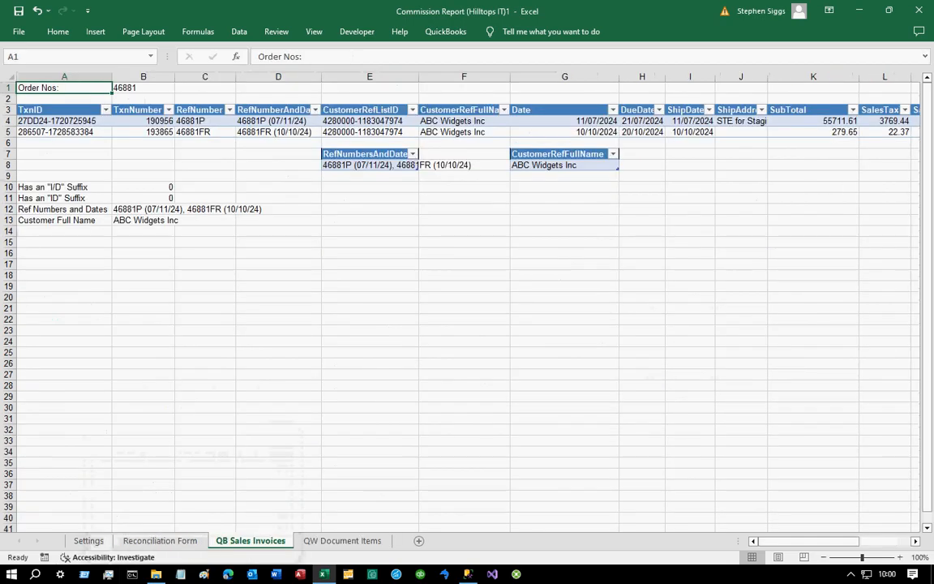
- Review the invoice reference cells on QB Sales Invoices and unhide the QB Bill Line Items sheet
click(144, 209)
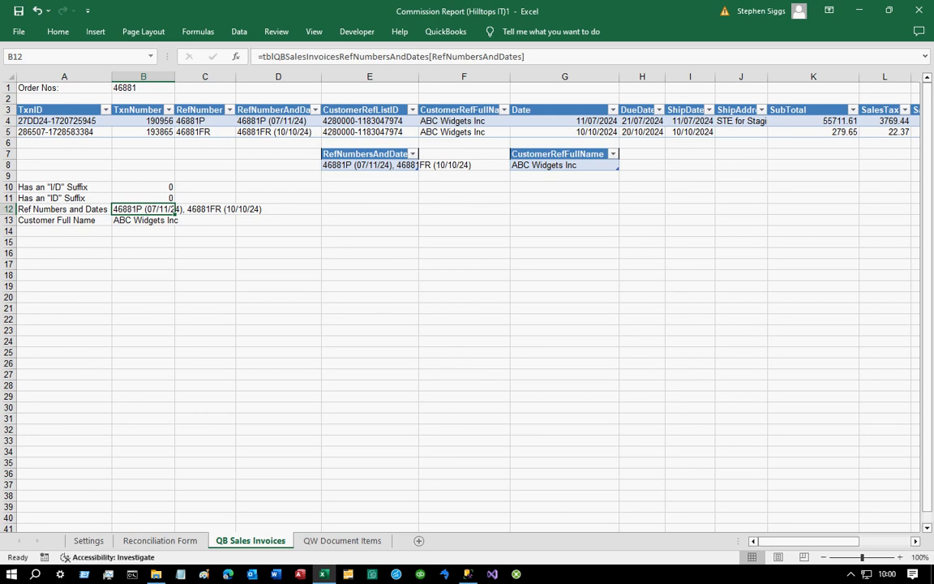
click(417, 165)
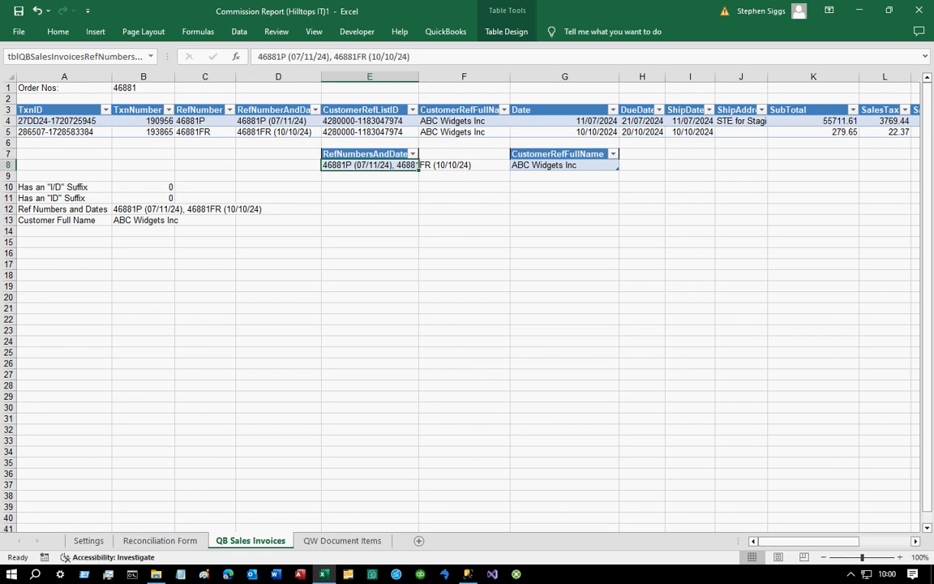
drag(195, 121, 195, 132)
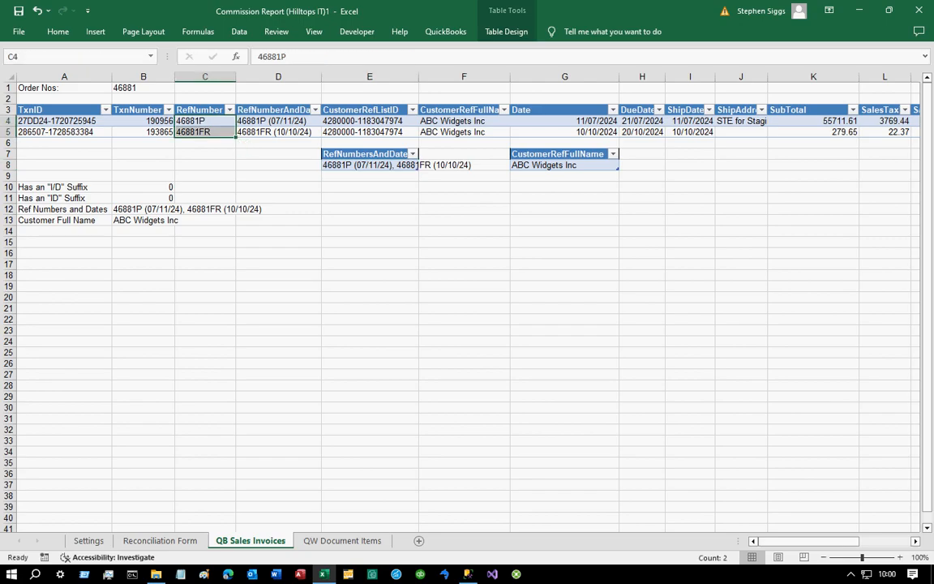
right_click(241, 538)
click(280, 517)
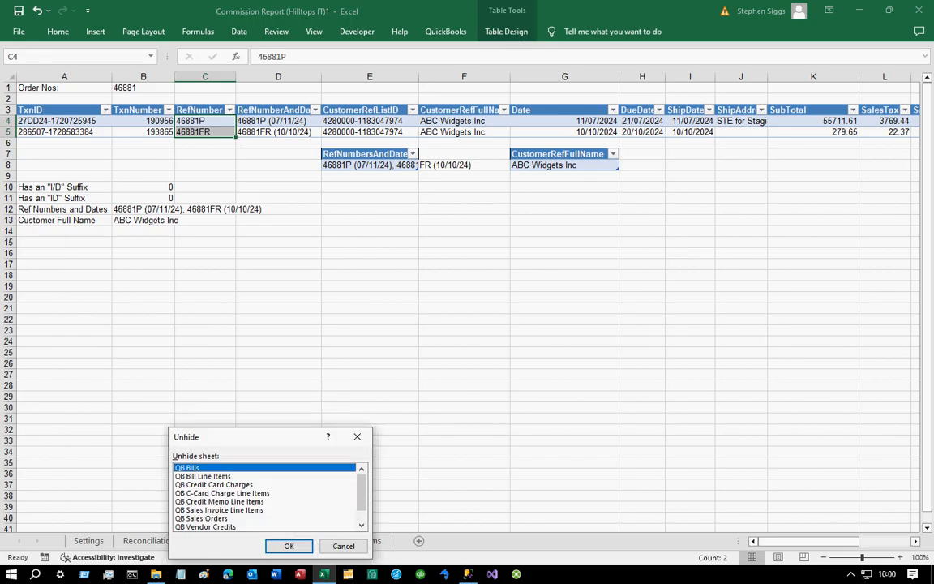
click(202, 476)
click(288, 546)
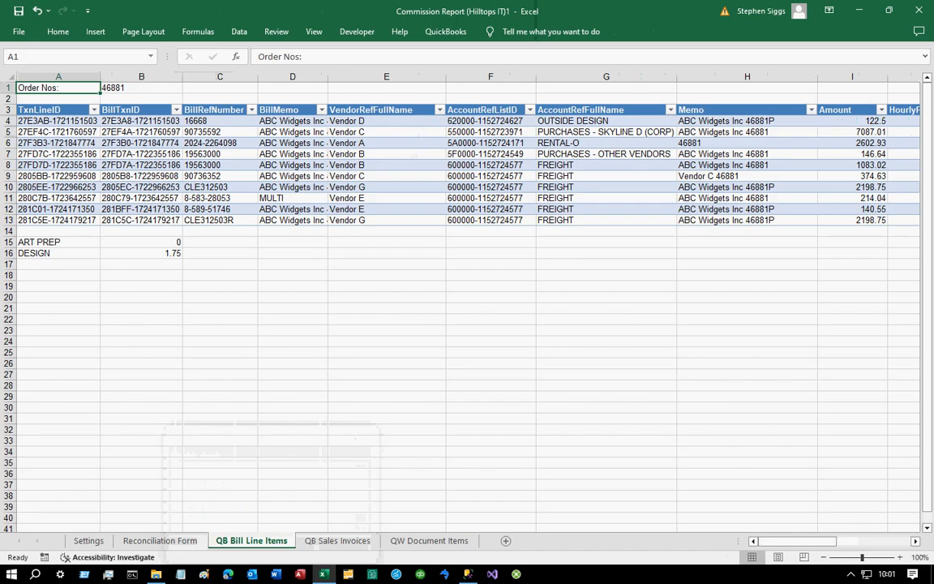
- Examine the bill line memos, the ART PREP and DESIGN hours formulas, and the form's art prep and design amounts
click(747, 77)
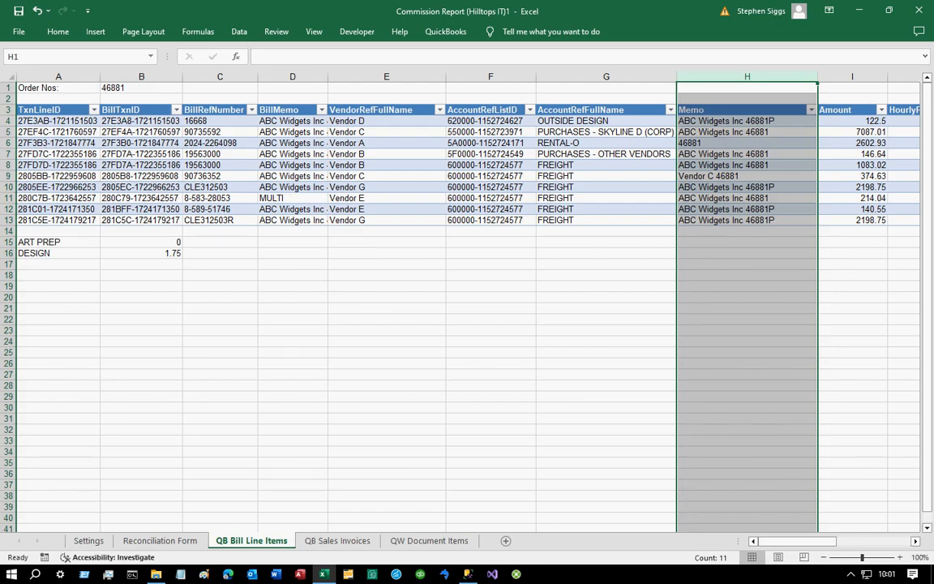
click(141, 253)
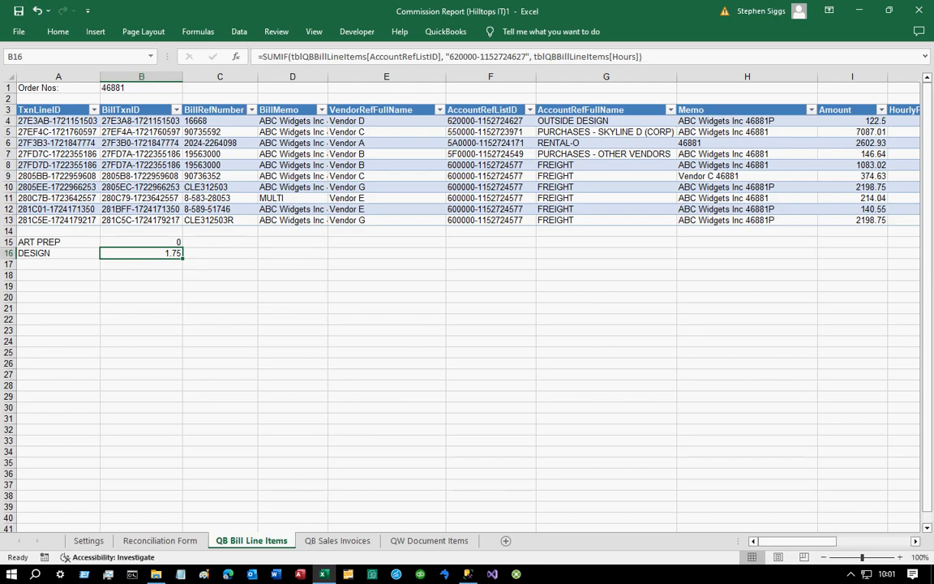
double_click(151, 253)
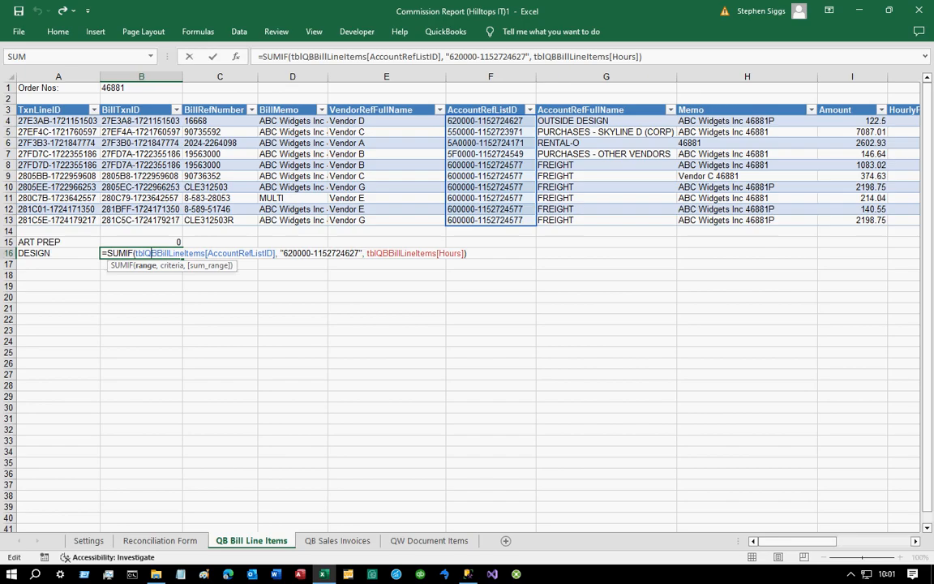
click(146, 243)
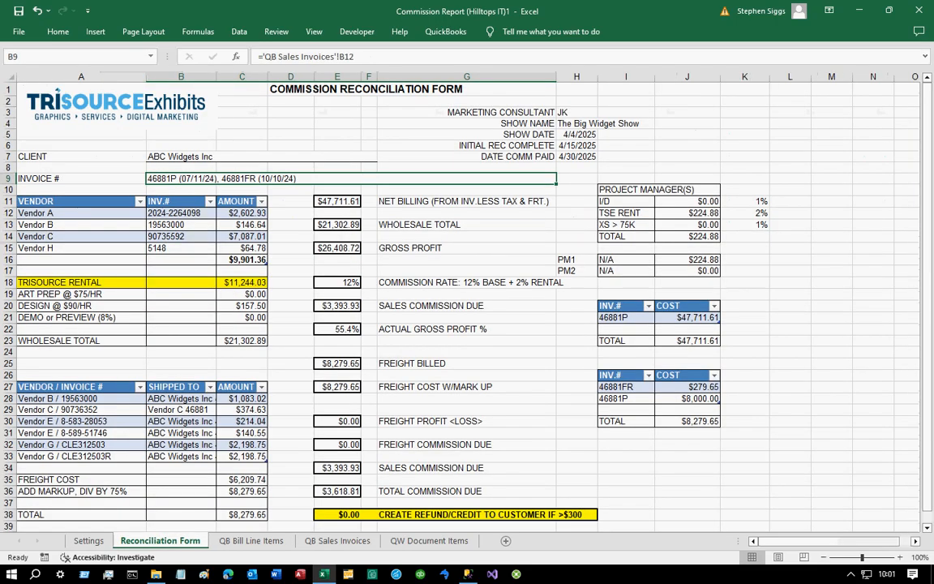
click(242, 294)
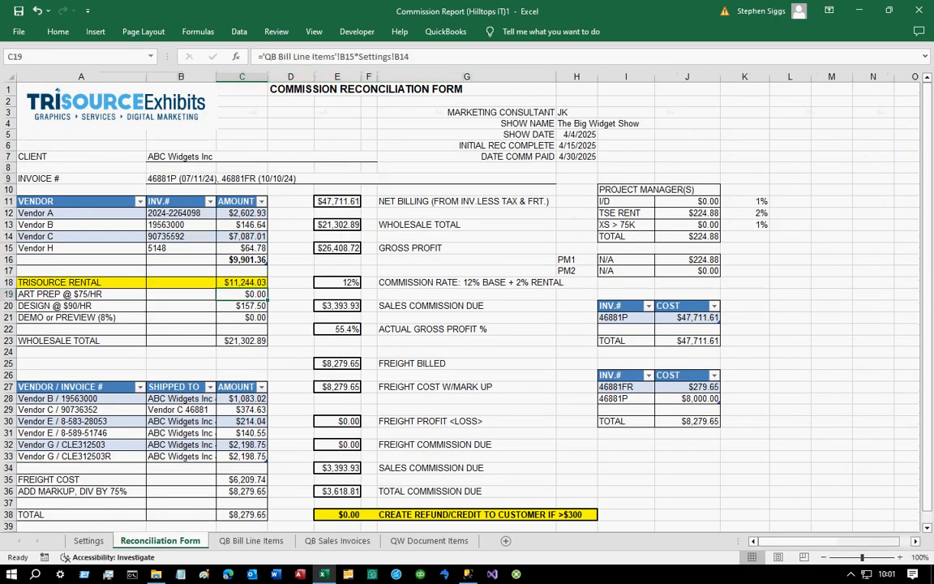
click(242, 306)
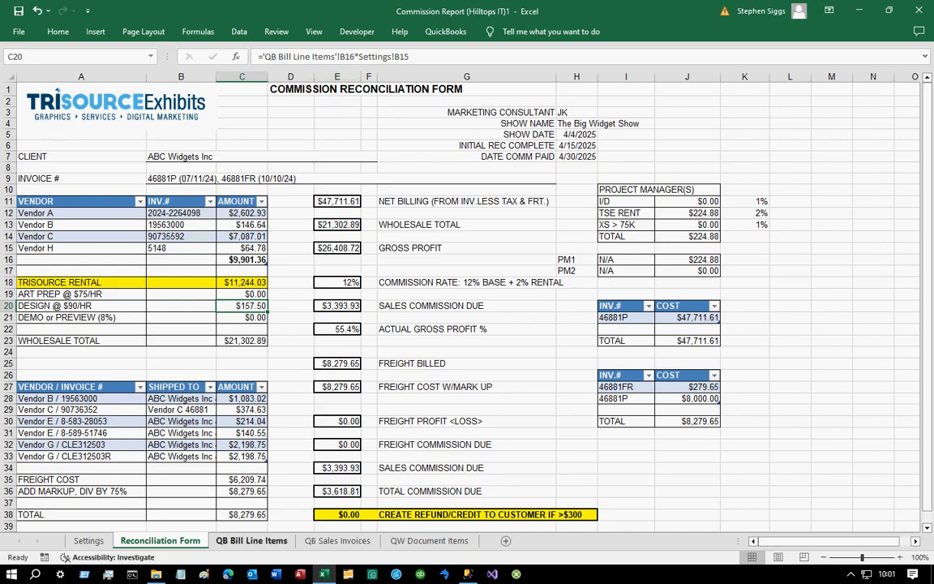
click(251, 540)
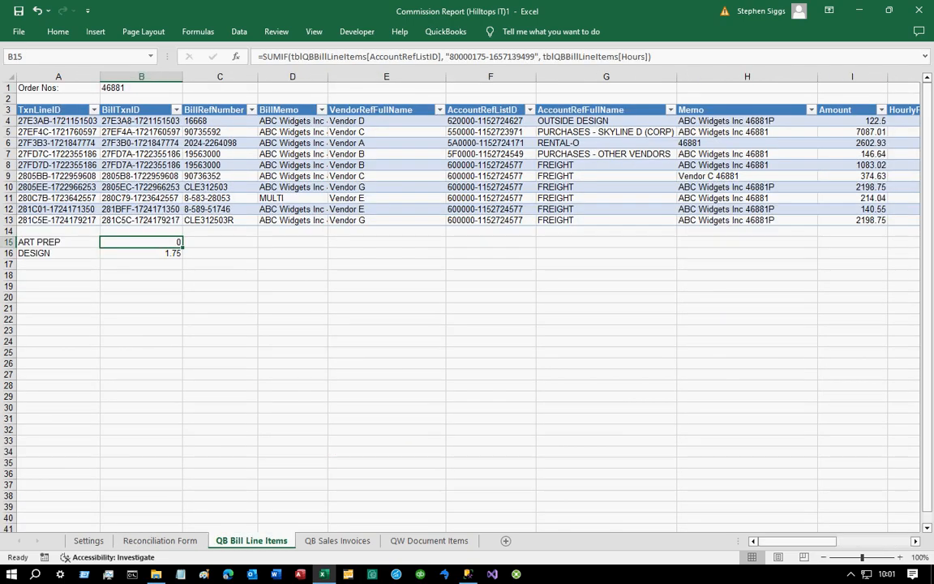
click(141, 253)
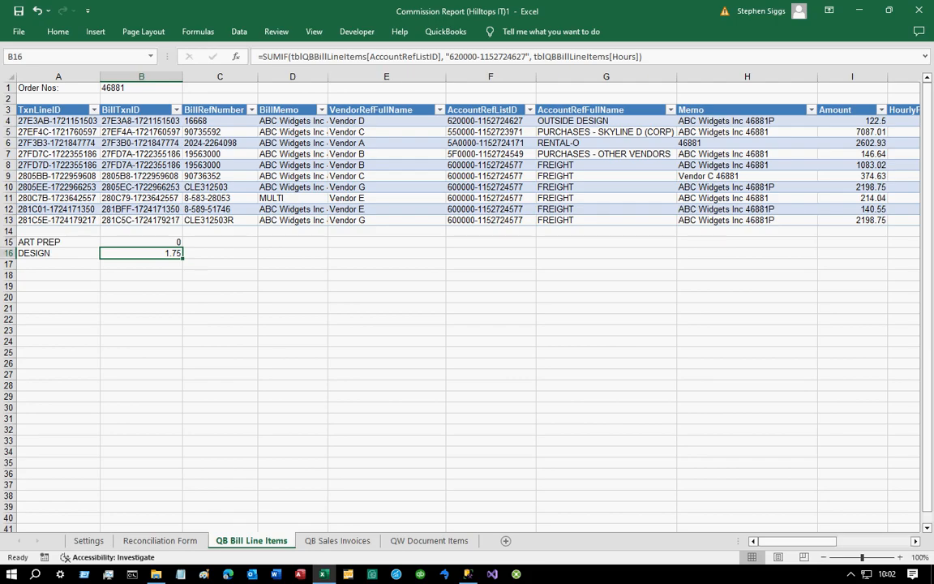
scroll(825, 488, right, 4)
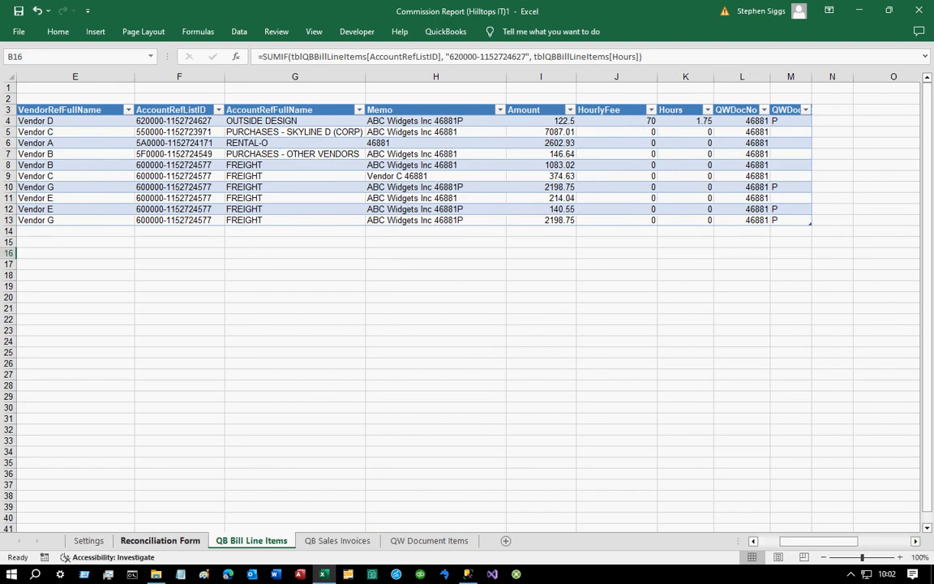
click(159, 540)
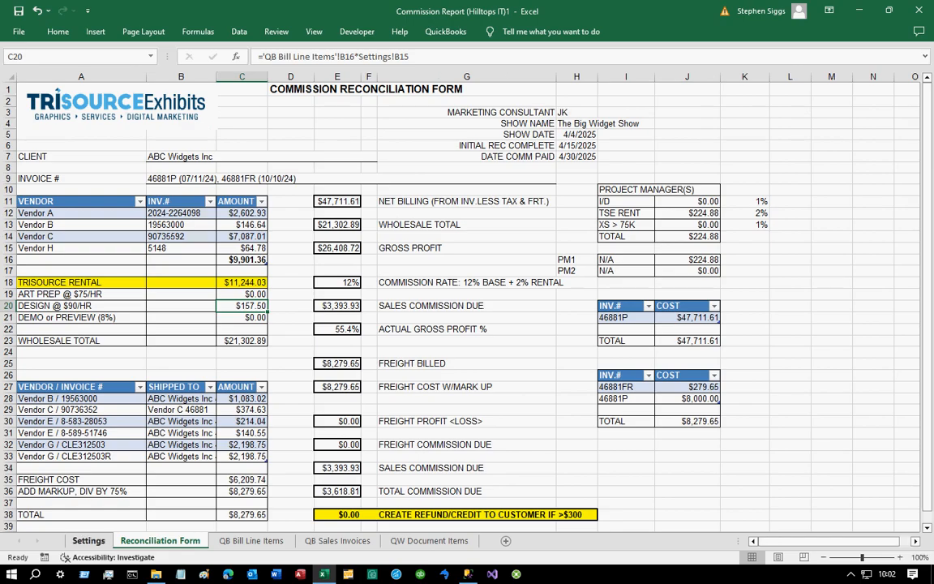
- Review the Settings sheet's advanced rates, consultant and manager lists, and the IS MARKETING CONSULTANT formula
click(88, 541)
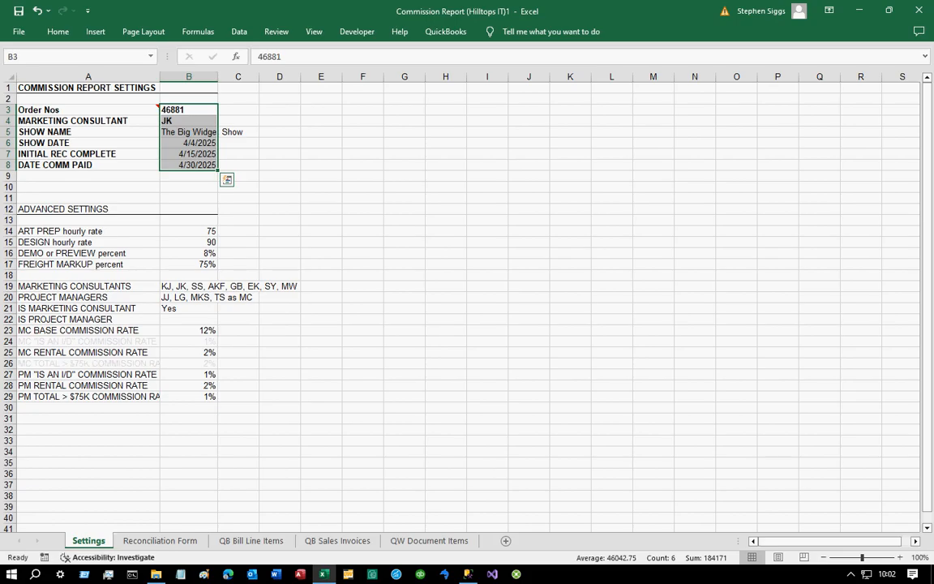
click(189, 232)
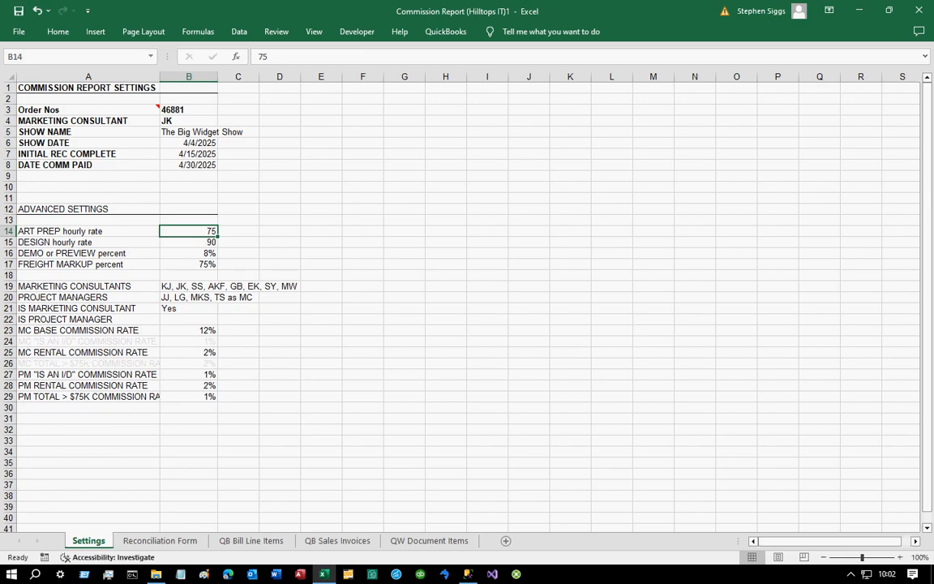
click(189, 242)
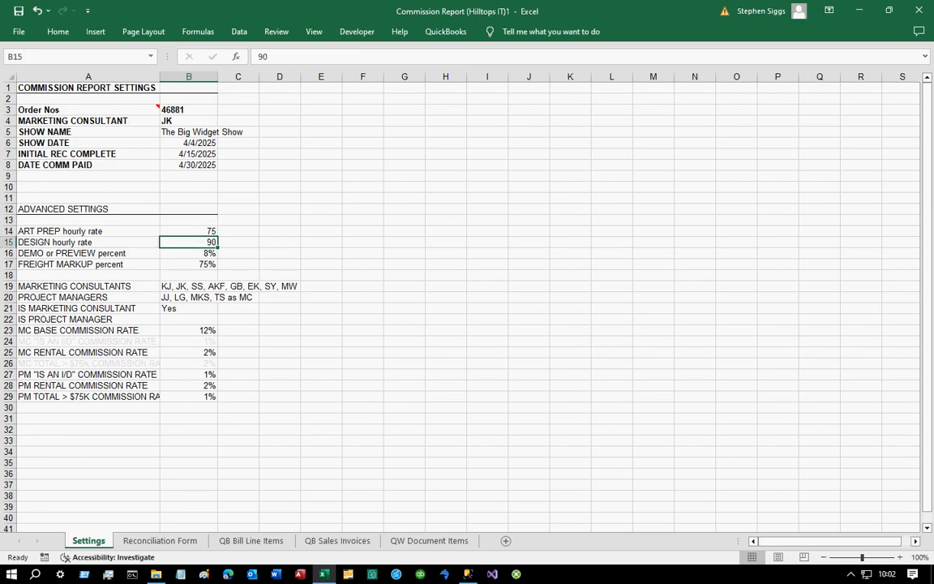
key(Down)
key(Down)
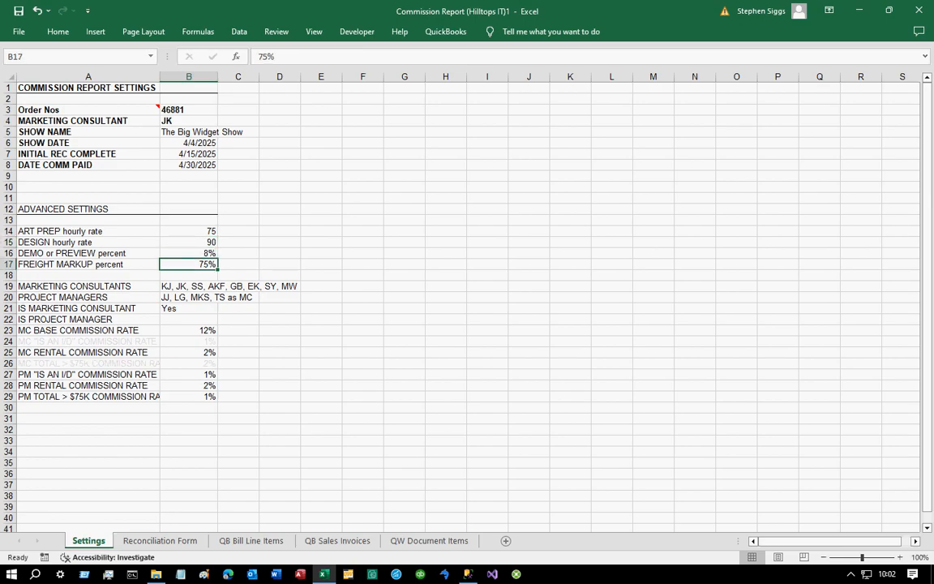
click(214, 287)
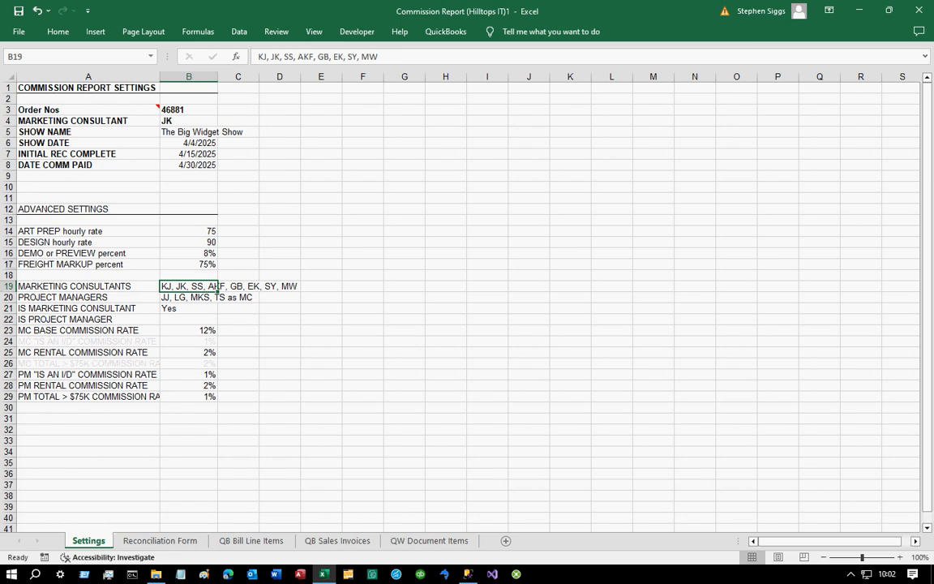
click(216, 297)
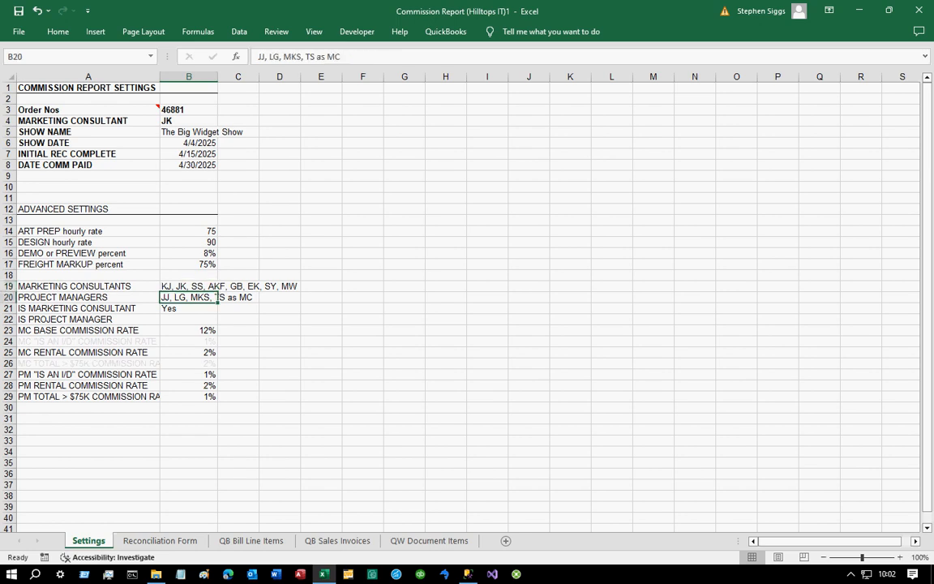
key(Down)
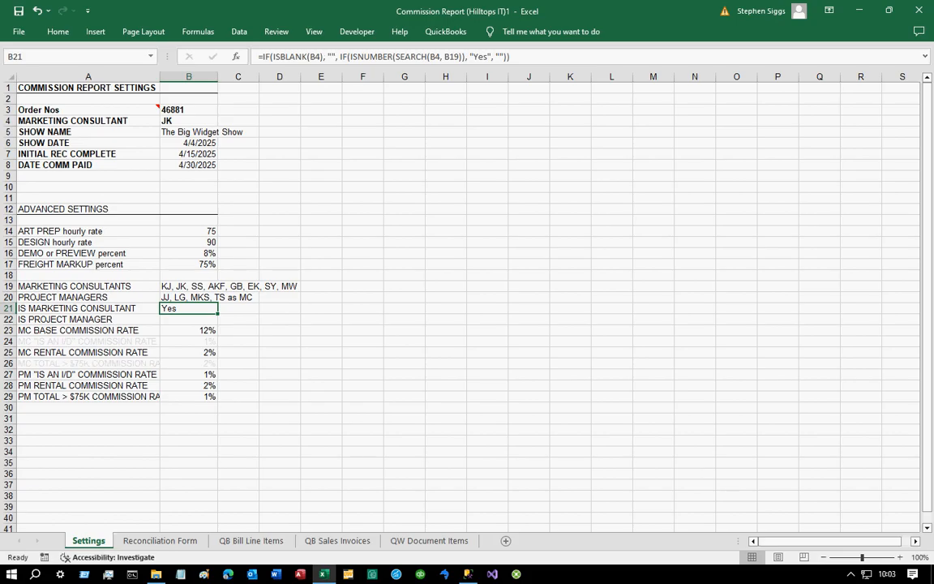
key(Down)
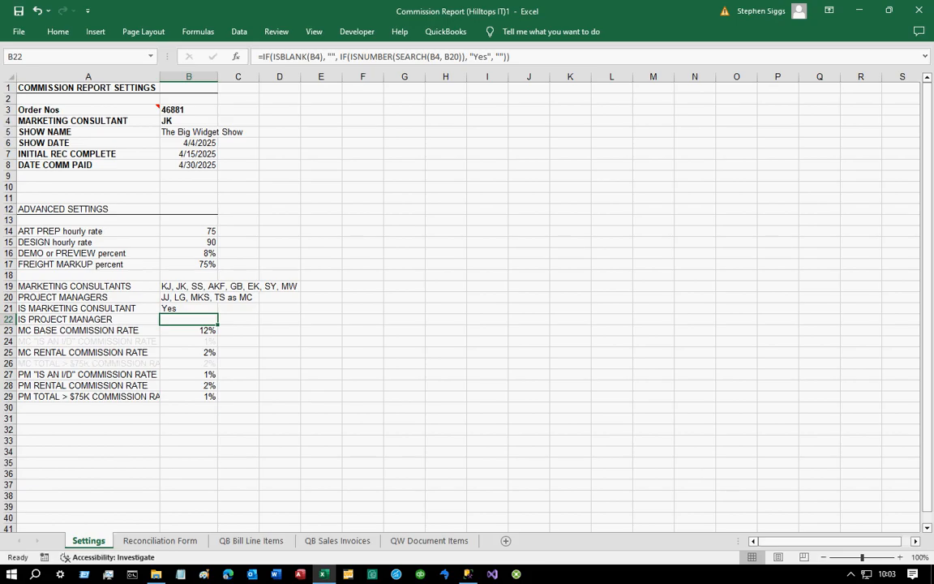
double_click(182, 308)
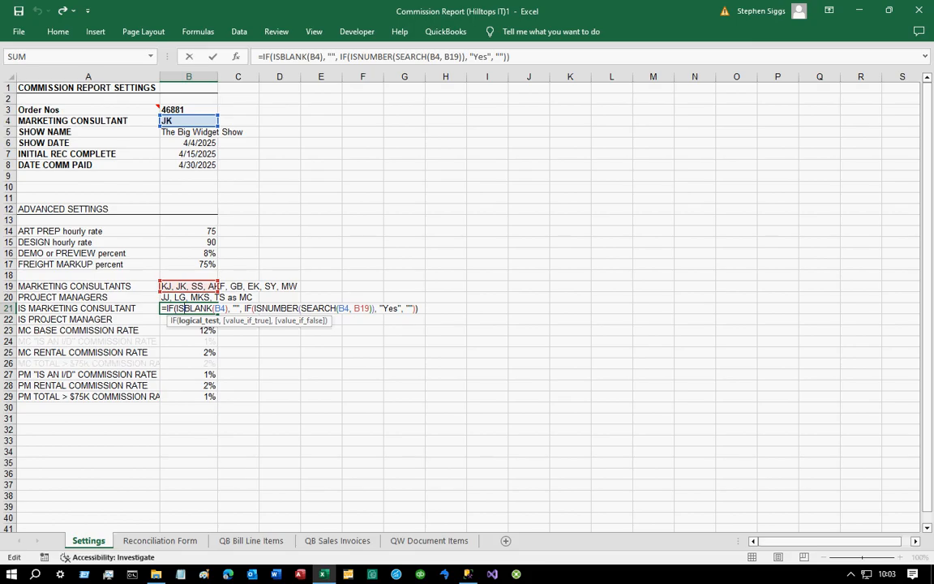
- Set the Settings sheet's marketing consultant to JJ
key(ctrl+Return)
click(188, 121)
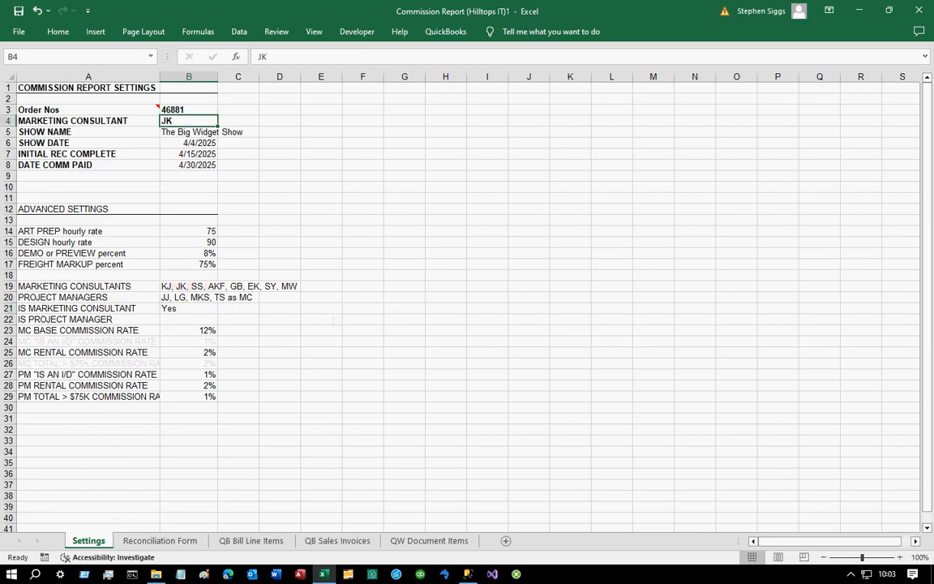
text(JJ)
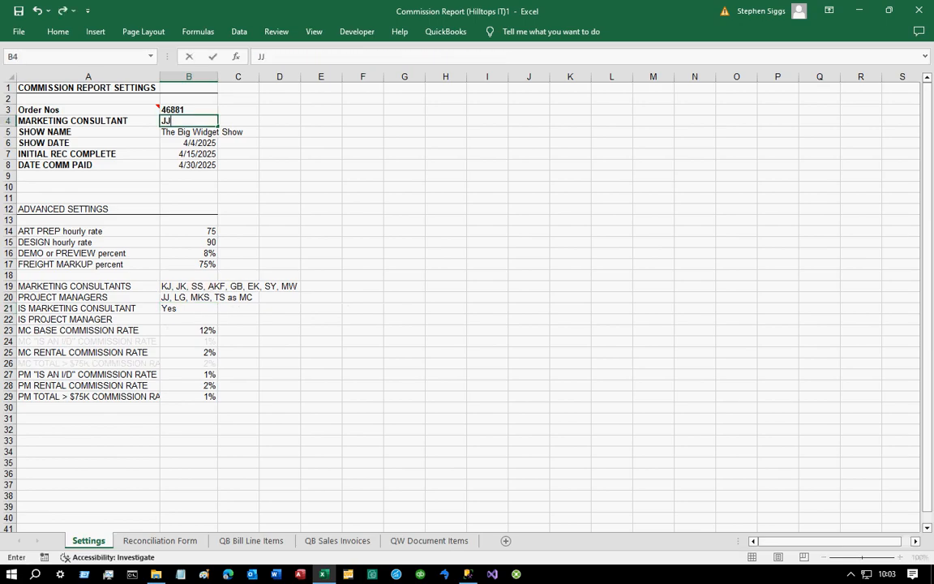
key(Return)
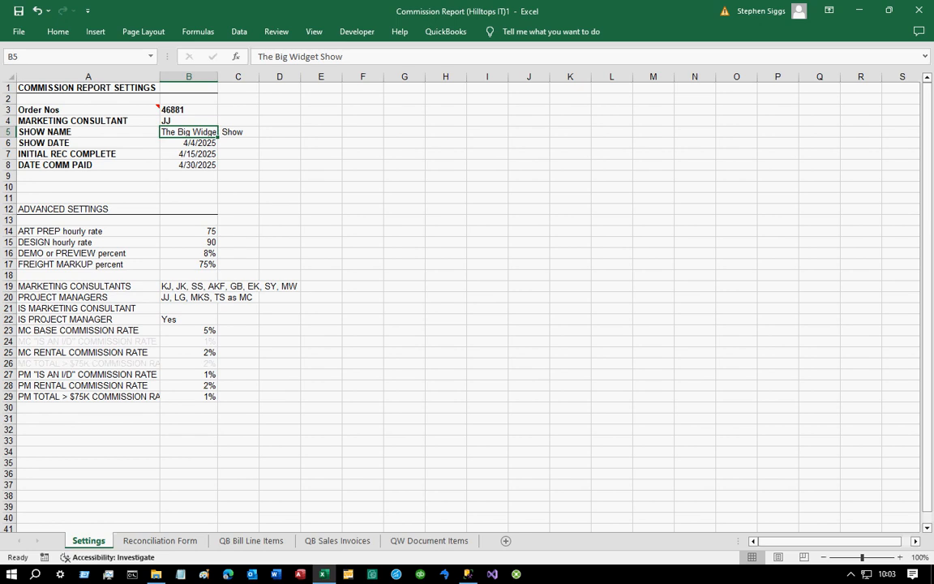
- Review the MC base commission rate formula and the project manager rate cells on the Reconciliation Form
click(189, 331)
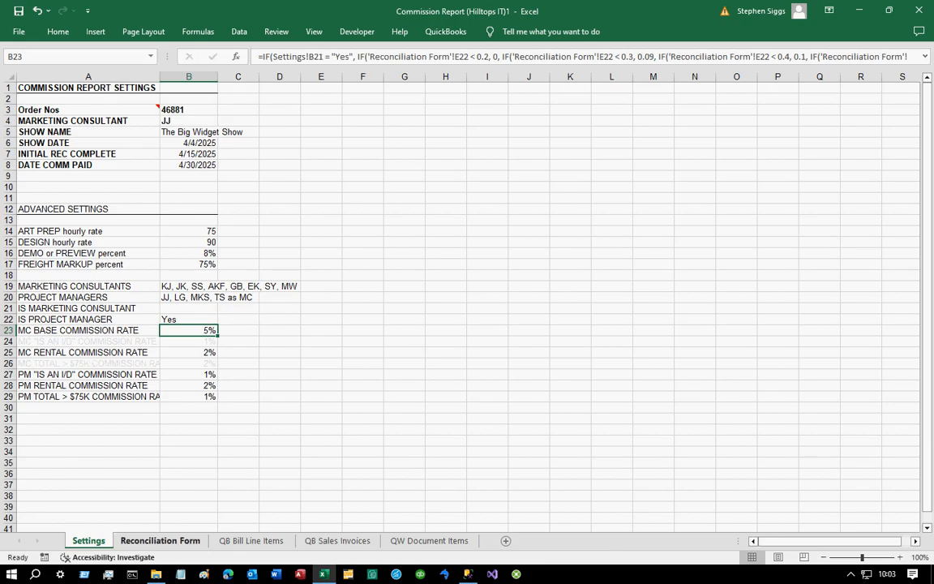
click(159, 540)
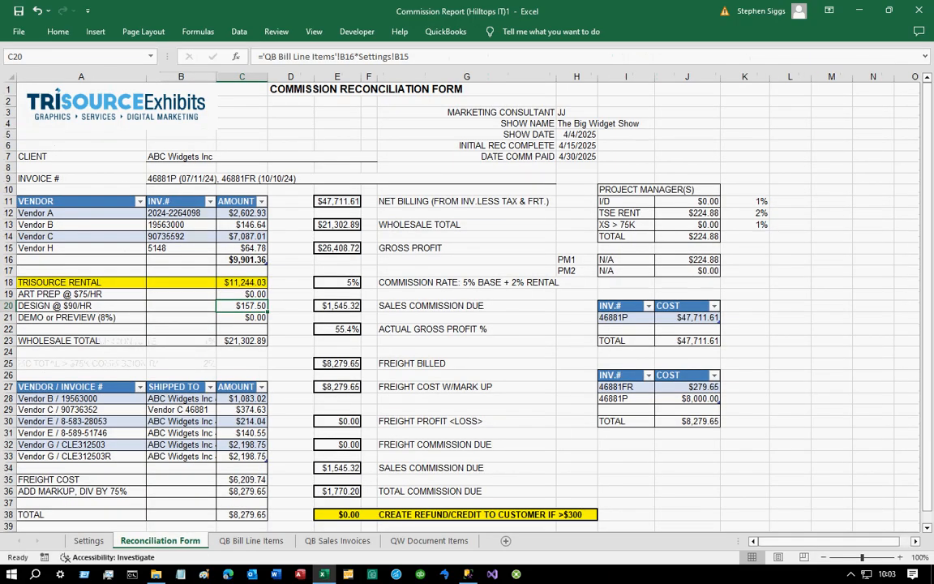
click(688, 213)
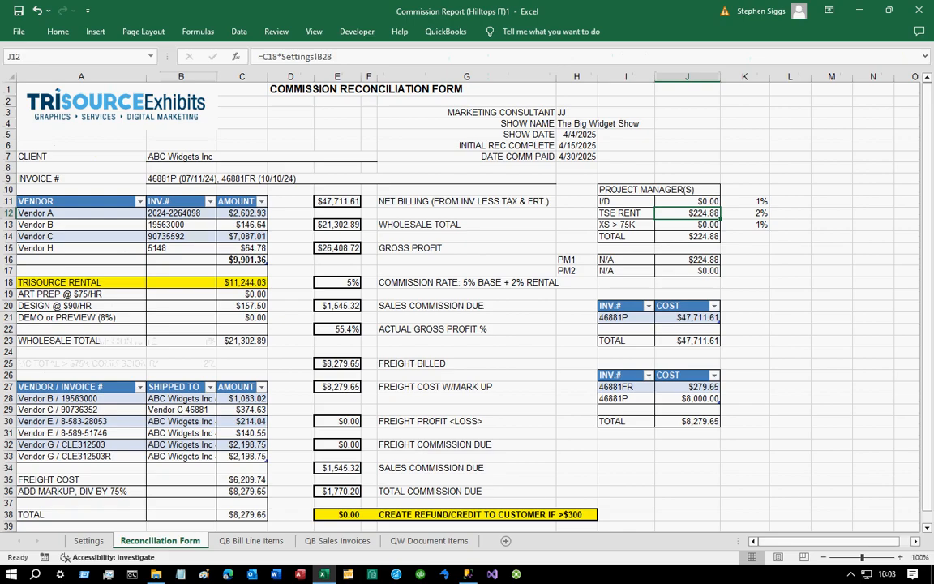
click(745, 201)
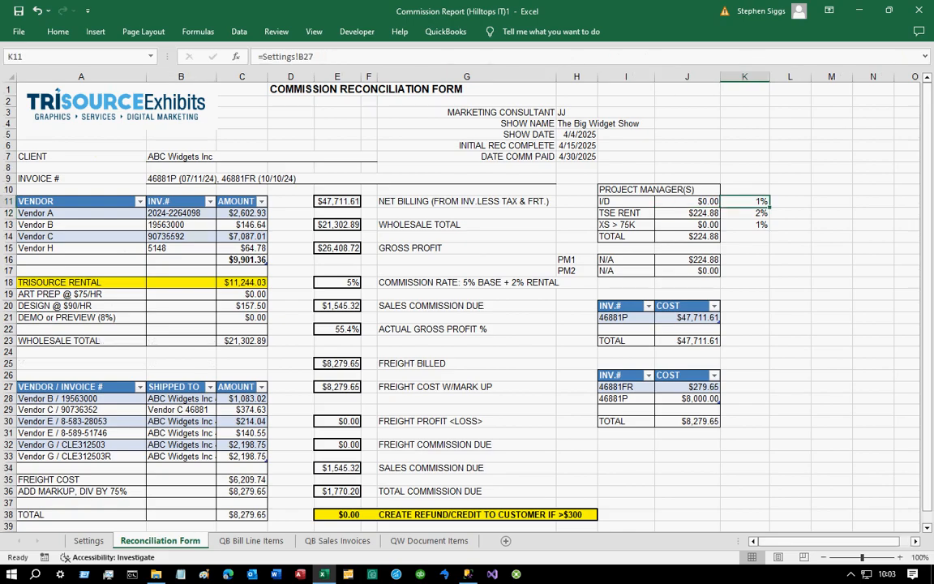
click(744, 213)
click(745, 224)
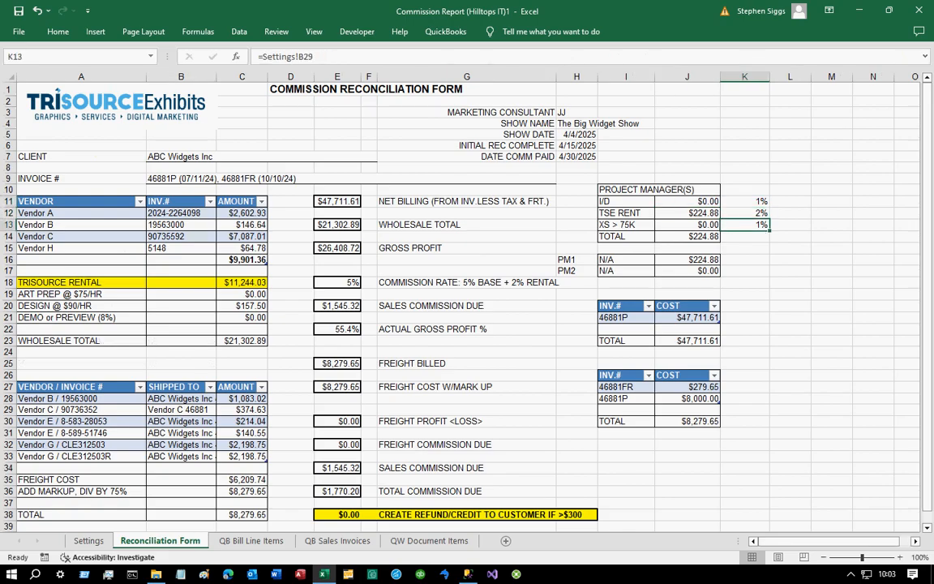
click(744, 201)
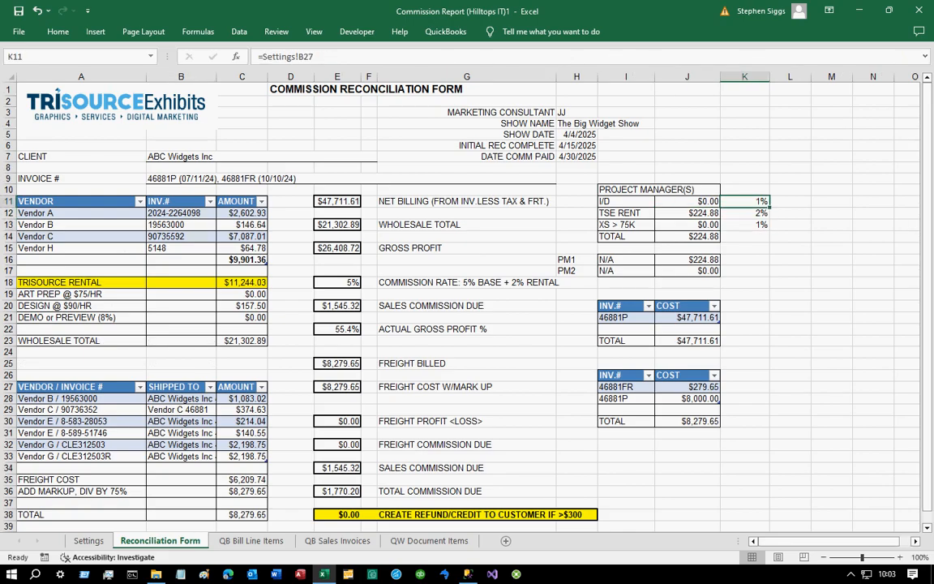
click(745, 213)
click(745, 225)
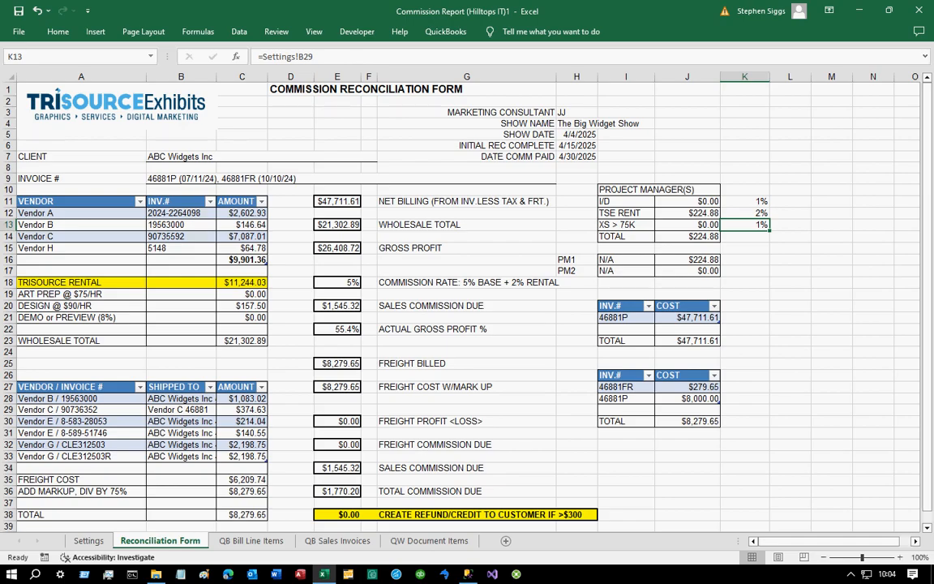
- Switch to SQL Server Management Studio and browse the tables of the QuoteWerks_AddOns_Trisource database
click(239, 30)
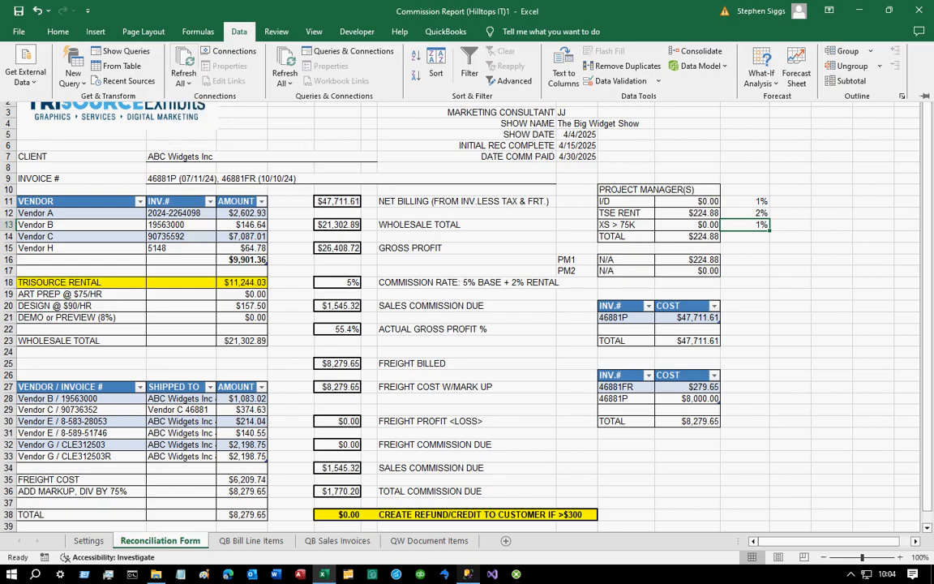
click(468, 574)
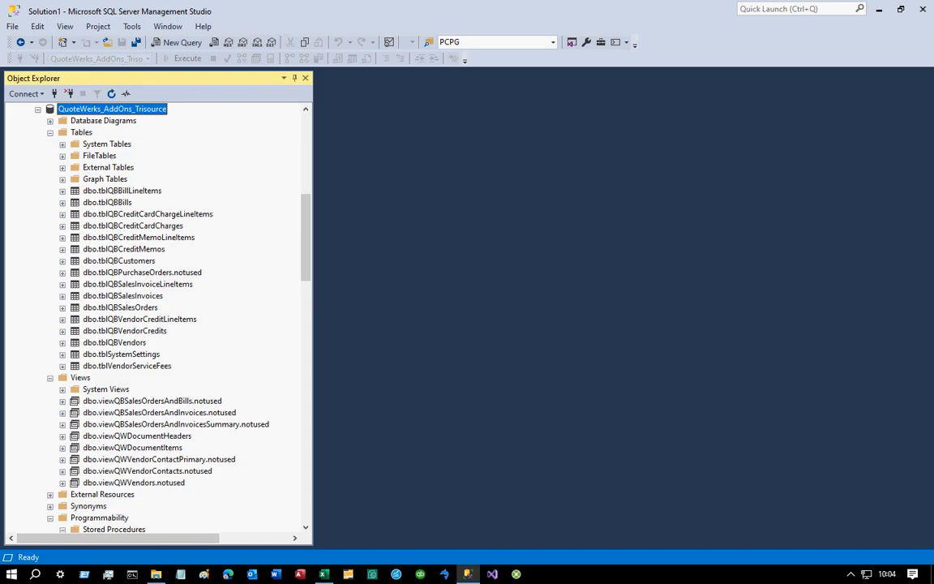
click(122, 191)
key(Down)
key(Down)
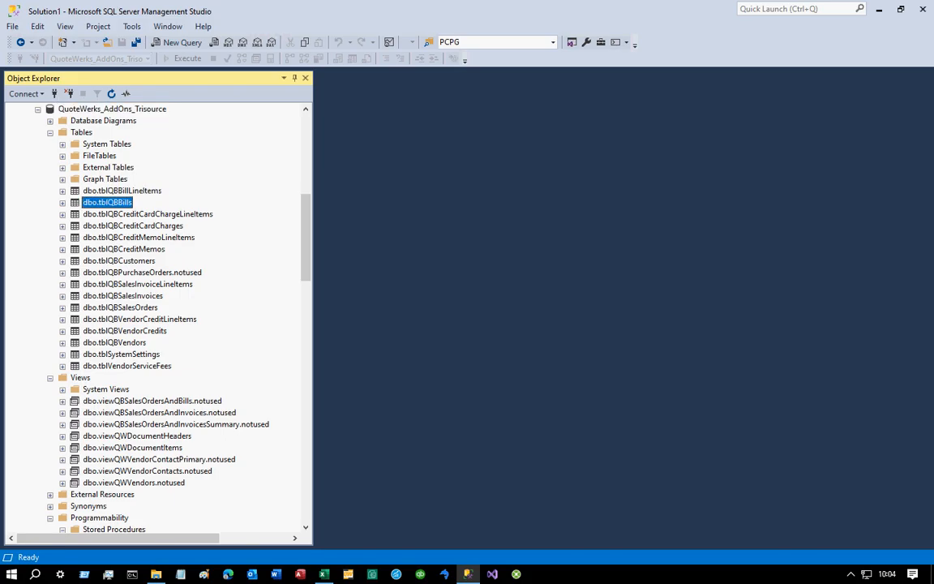
key(Down)
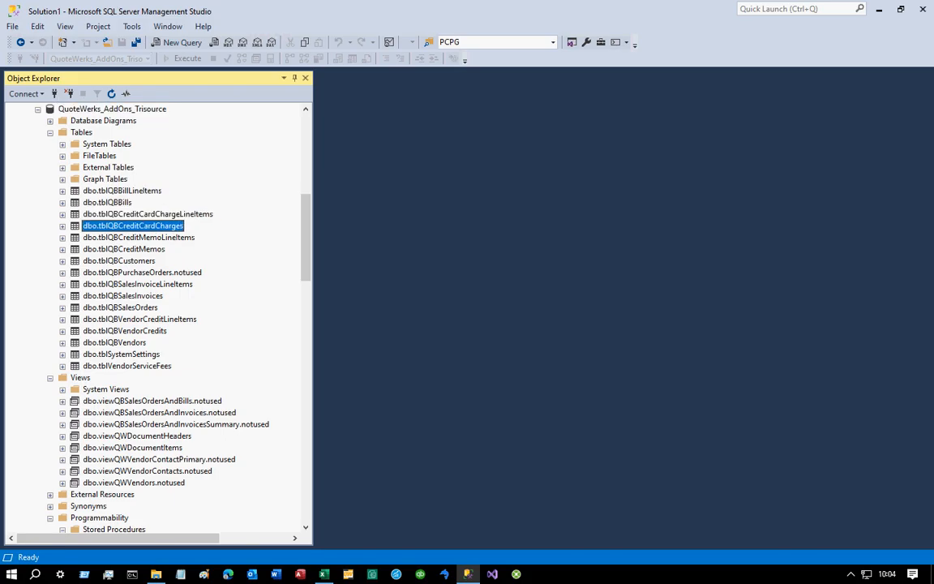
key(Down)
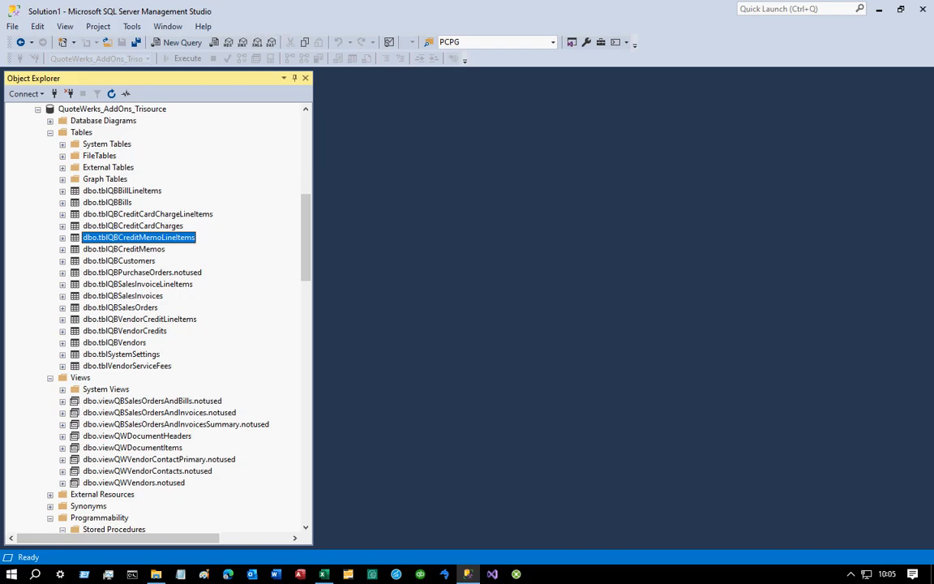
- Open QuoteWerks and log in with the selected username
click(348, 574)
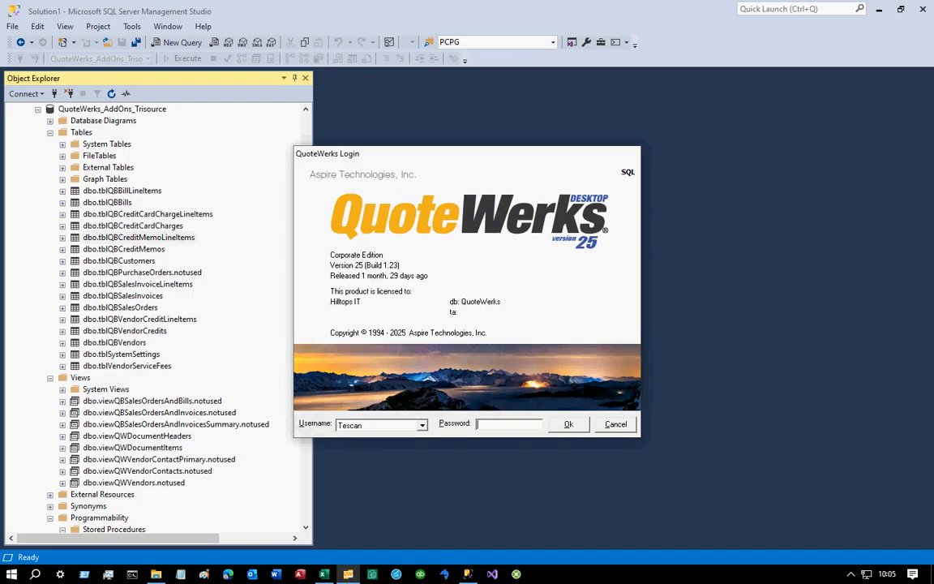
click(422, 425)
click(351, 488)
key(Return)
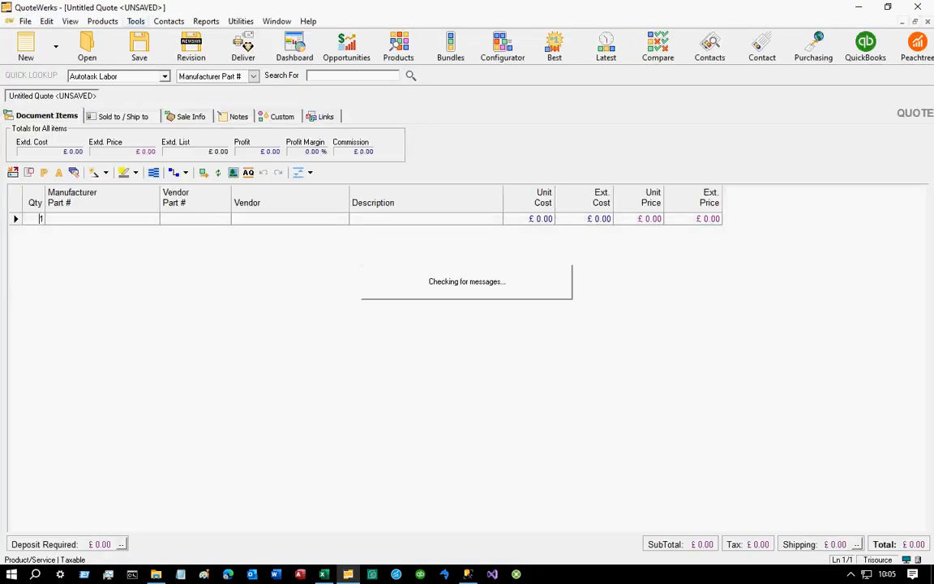
click(135, 21)
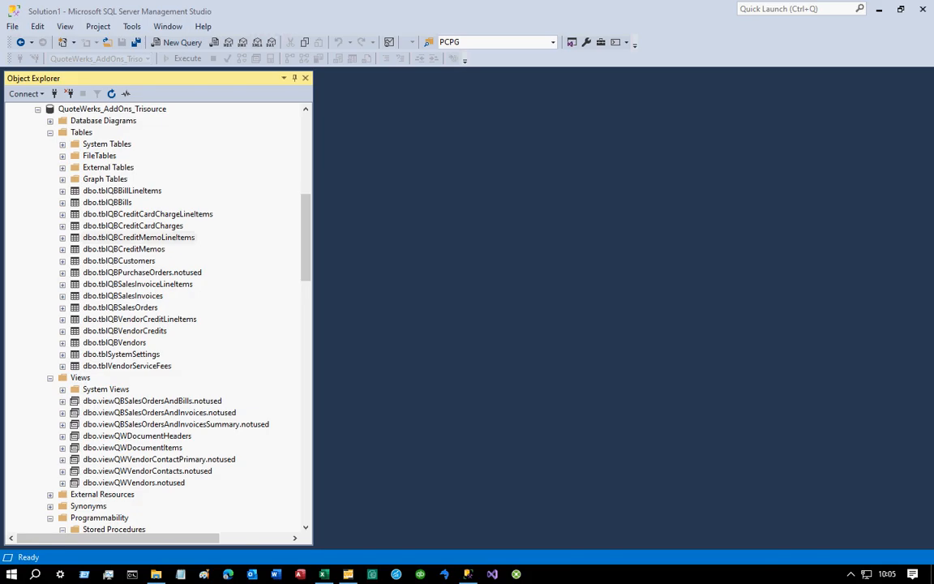
- Script the viewQWDocumentHeaders view as ALTER to a new query editor window
click(137, 436)
right_click(163, 436)
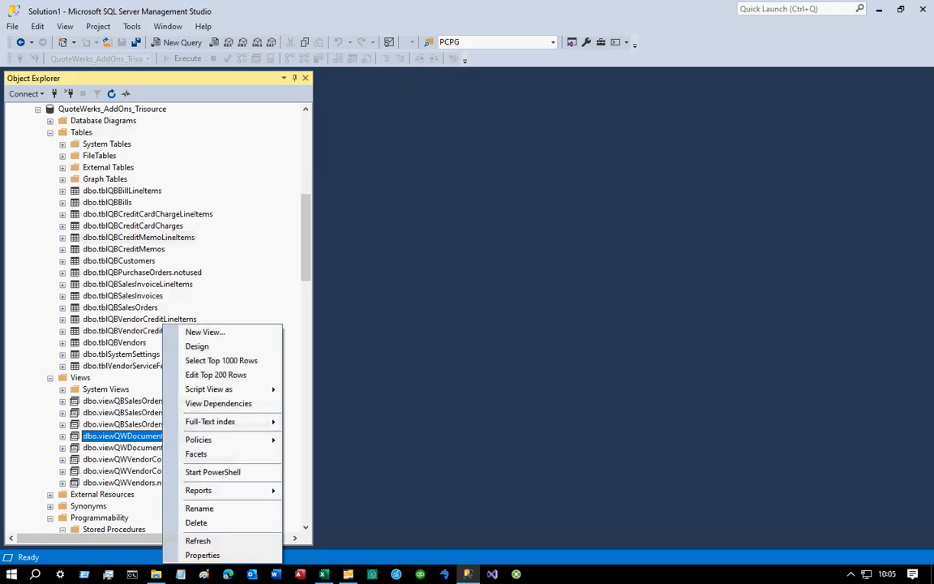
mouse_move(208, 390)
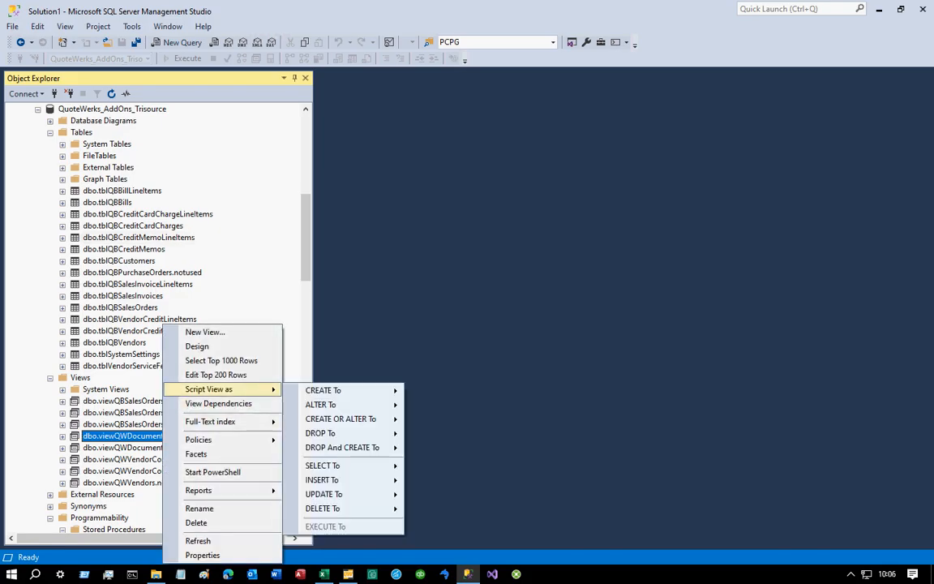
mouse_move(340, 404)
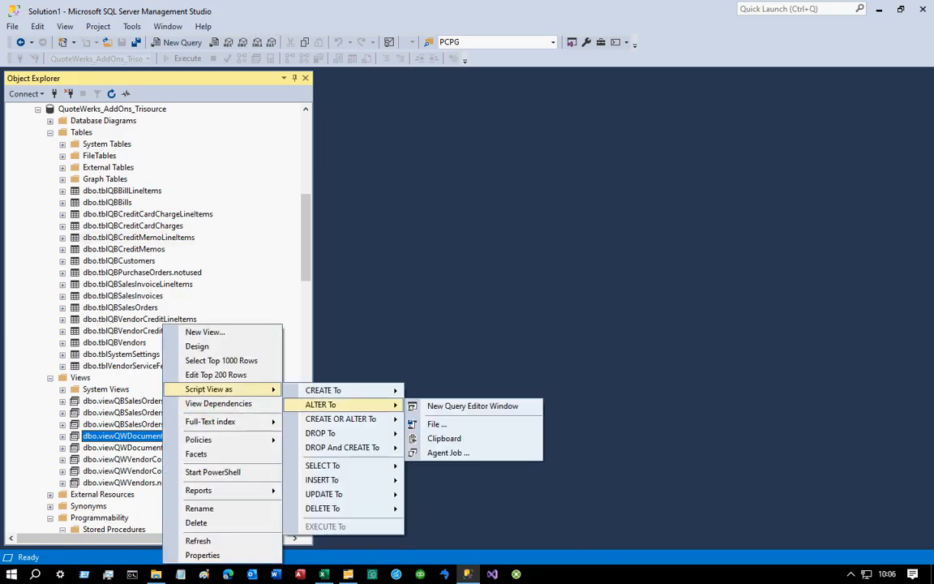
click(472, 406)
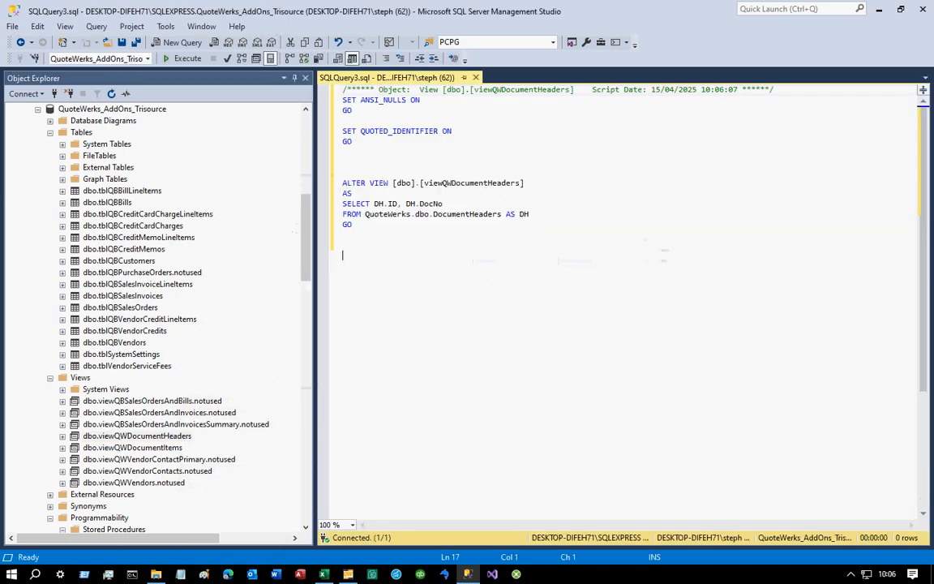
- Examine the view's SELECT statement and the QuoteWerks database it reads from
click(366, 214)
double_click(388, 214)
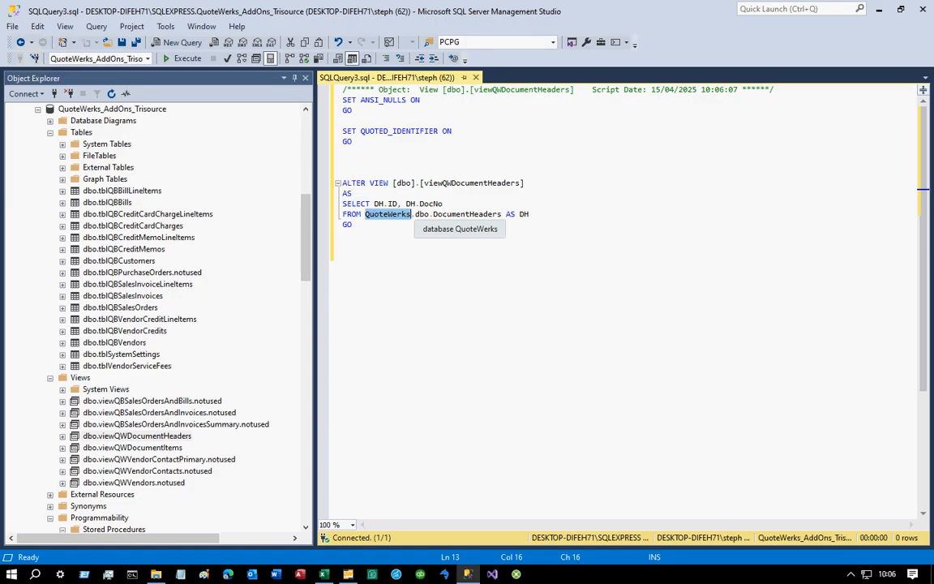
double_click(357, 203)
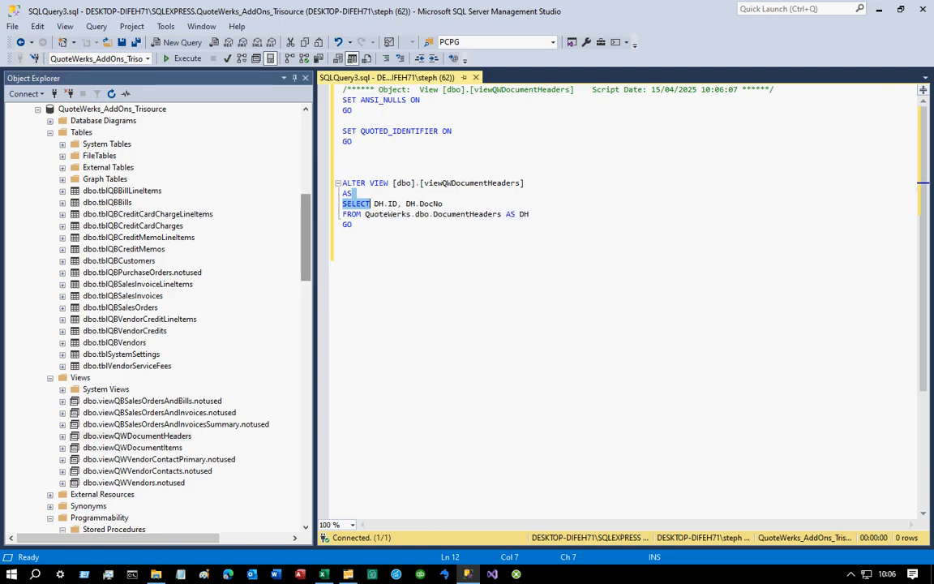
- Widen Object Explorer and select the rptCommissionReport_GetQBSalesInvoiceRefsAndDates stored procedure
drag(306, 237, 306, 322)
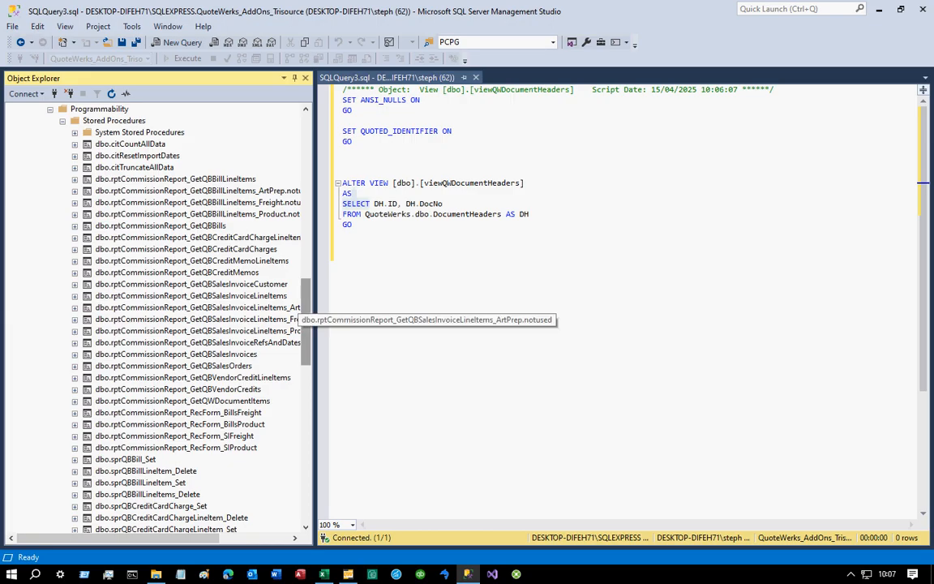
scroll(202, 312, down, 1)
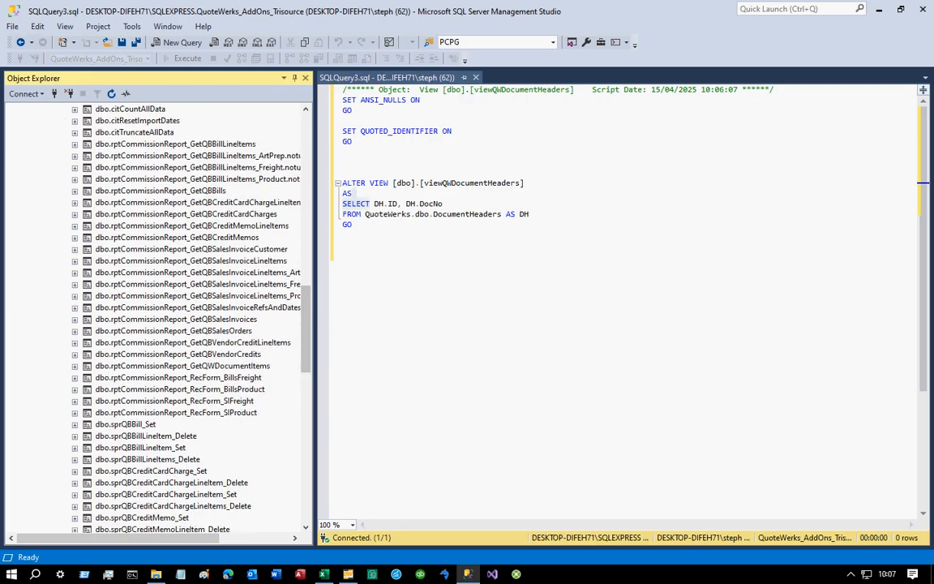
drag(314, 202, 352, 202)
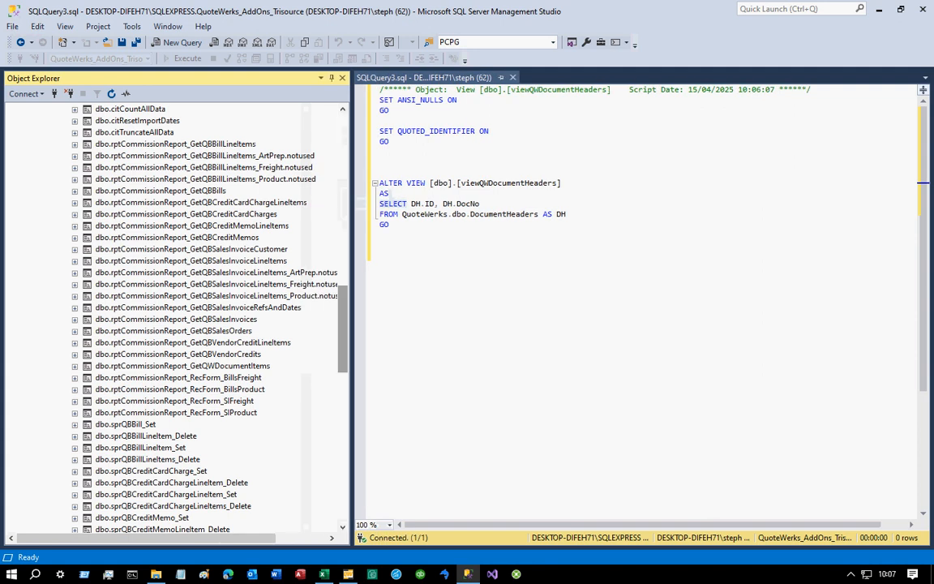
click(207, 307)
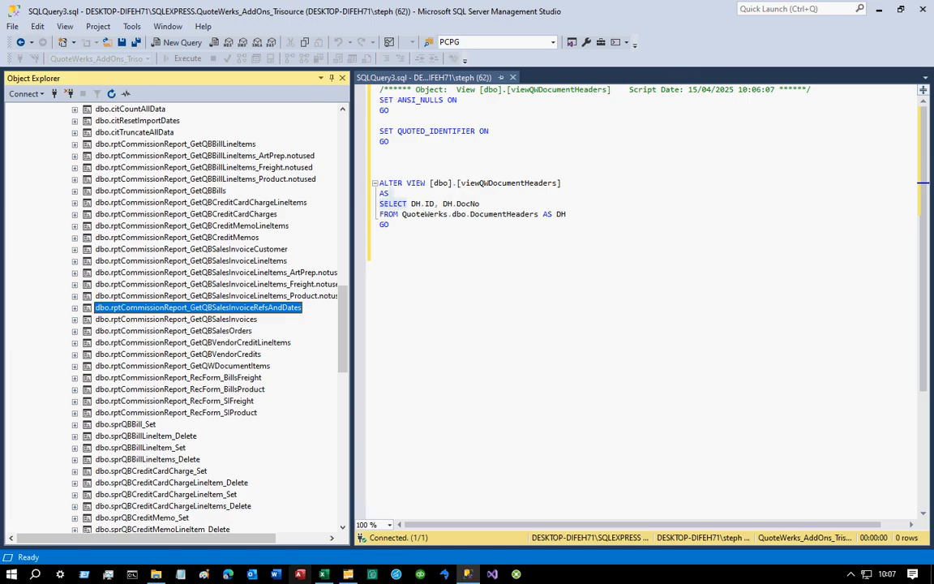
- Review the RefNumbersAndDates table and the RefNumberAndDate column on the QB Sales Invoices sheet
click(323, 574)
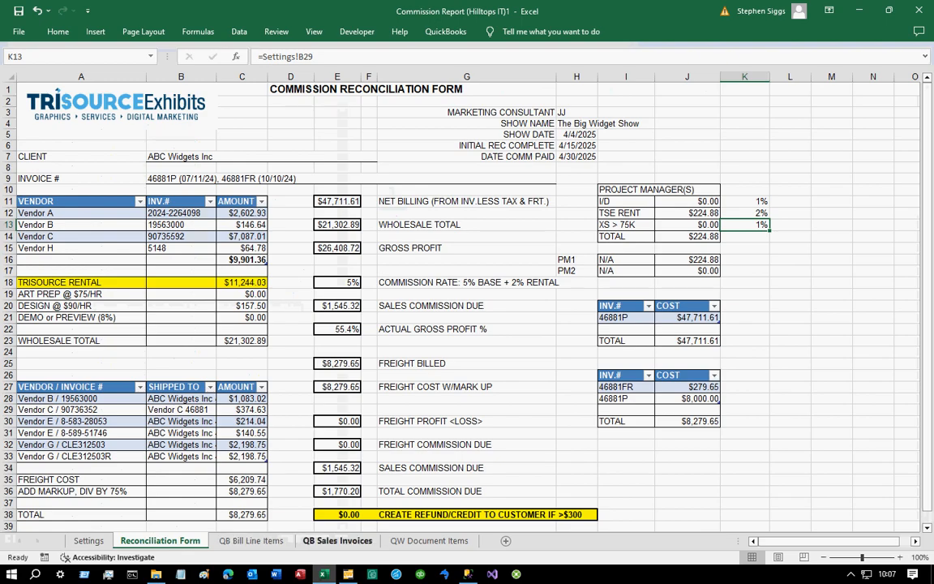
click(338, 540)
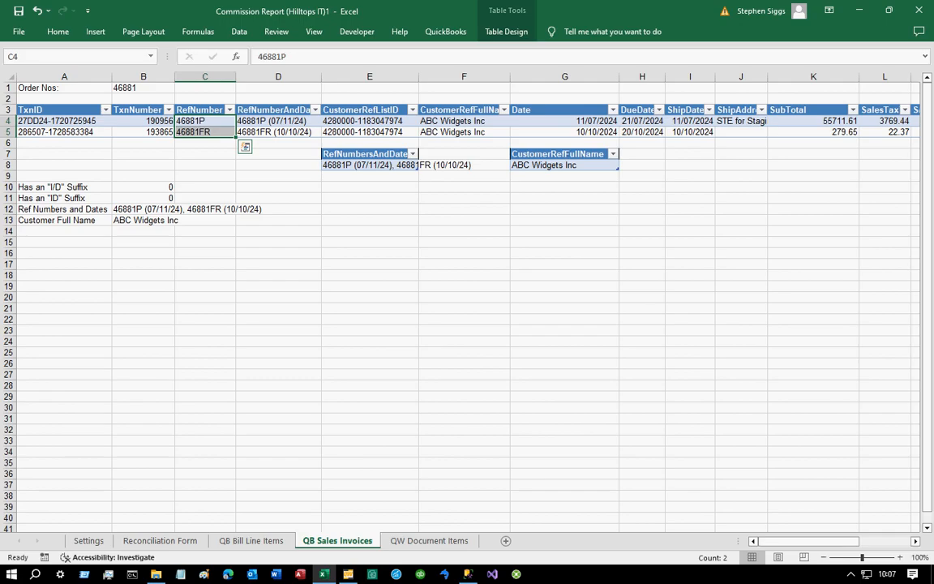
click(415, 164)
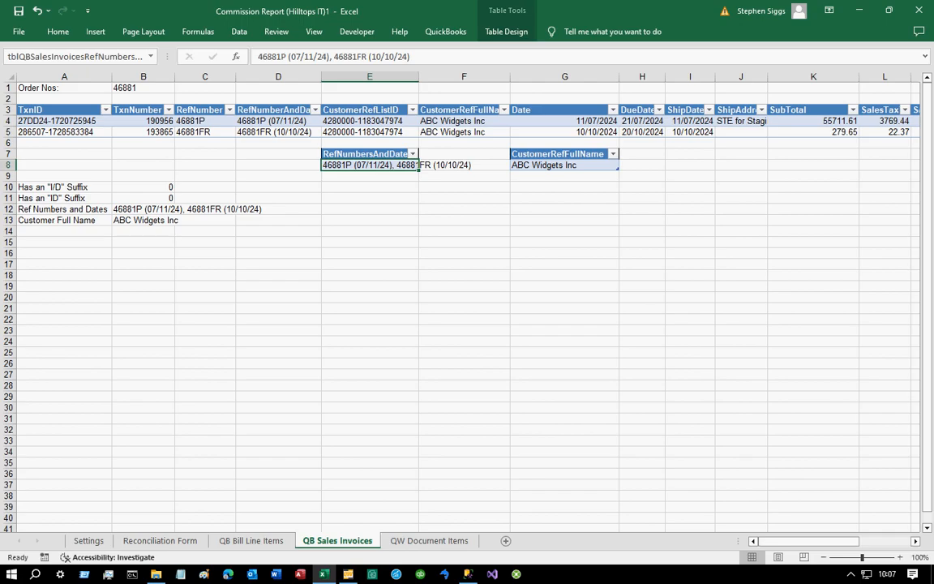
drag(279, 121, 279, 133)
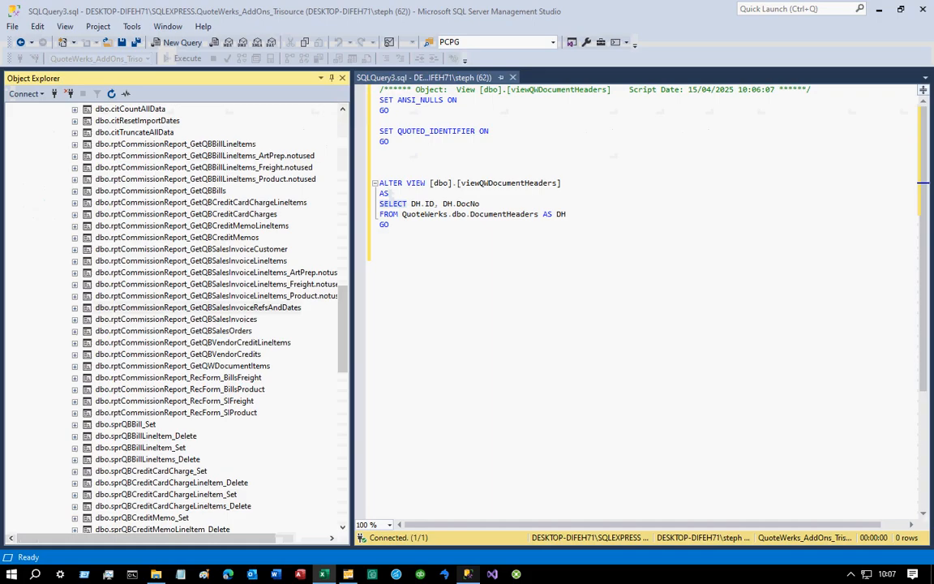
- Open the rptCommissionReport_GetQBSalesInvoiceRefsAndDates stored procedure for modification
click(467, 574)
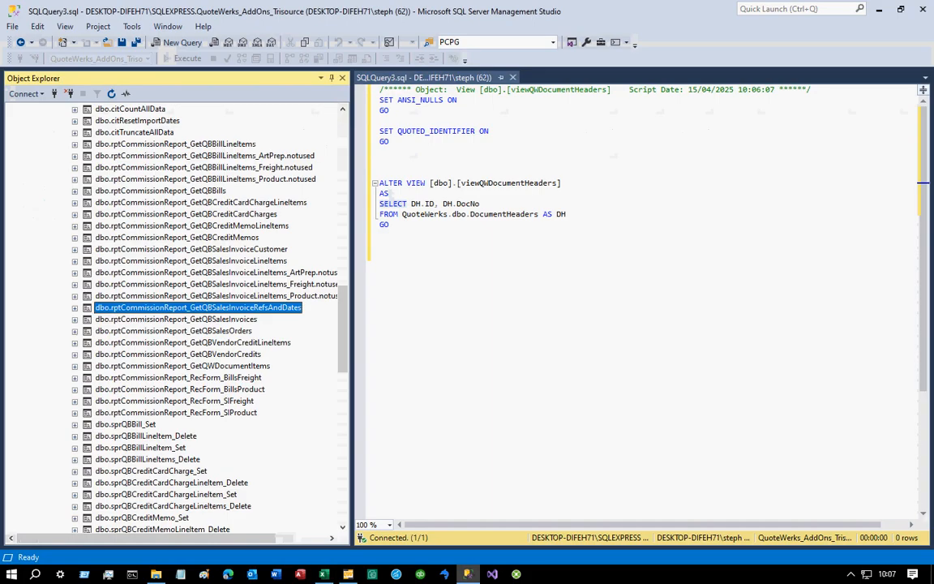
right_click(241, 309)
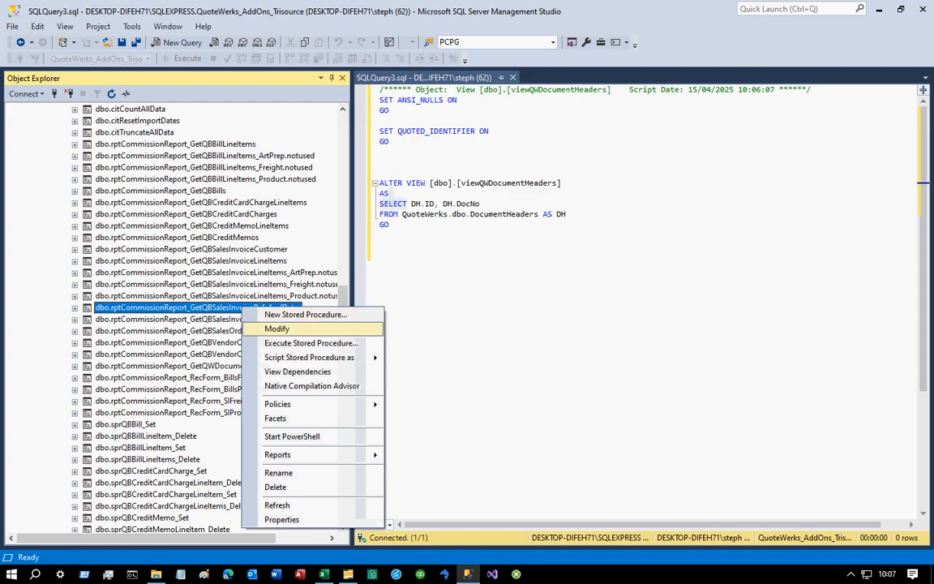
click(277, 328)
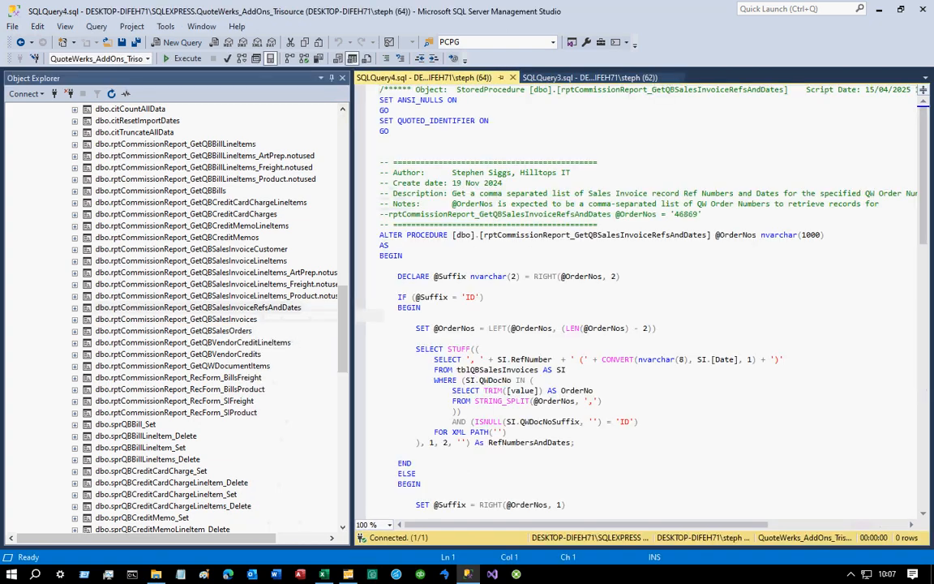
scroll(641, 300, down, 8)
scroll(640, 300, down, 4)
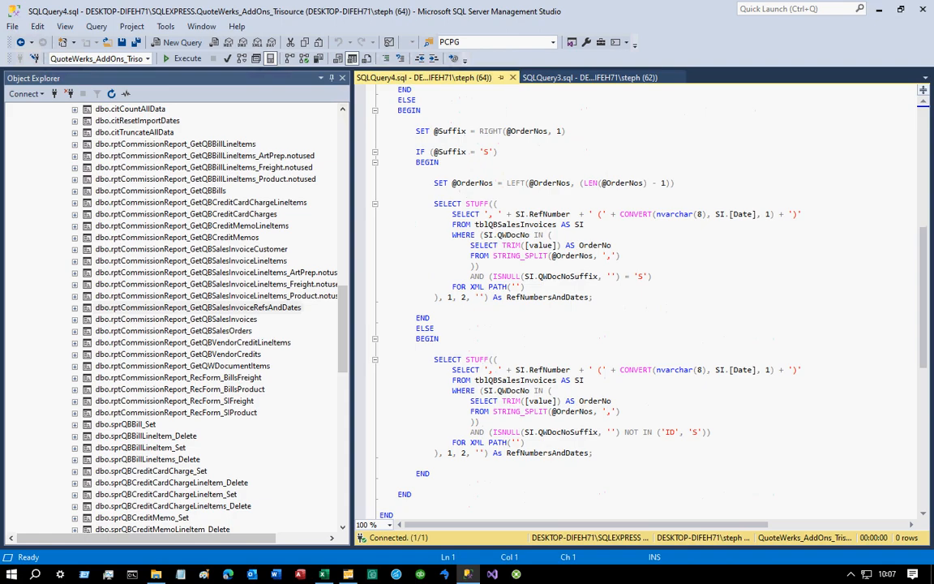
scroll(539, 279, up, 7)
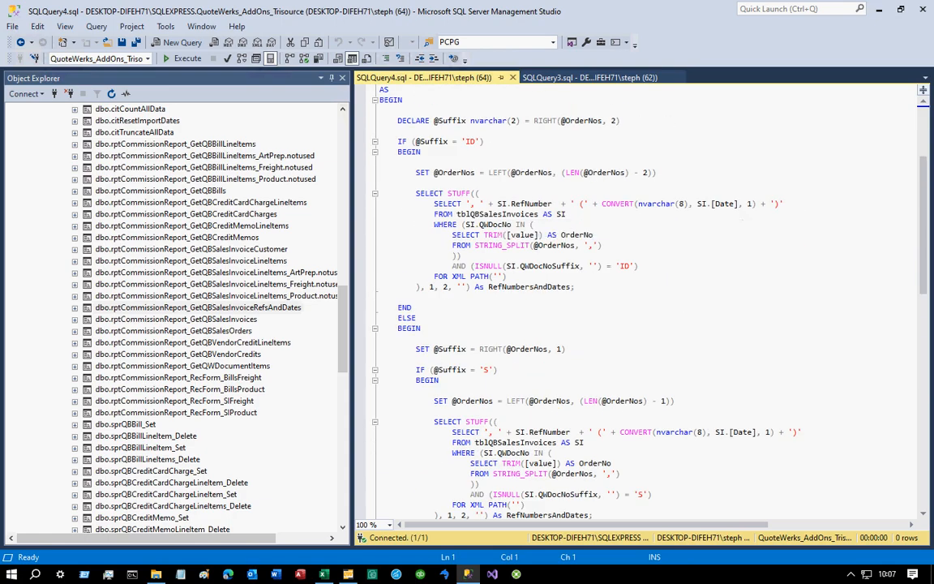
scroll(641, 300, down, 4)
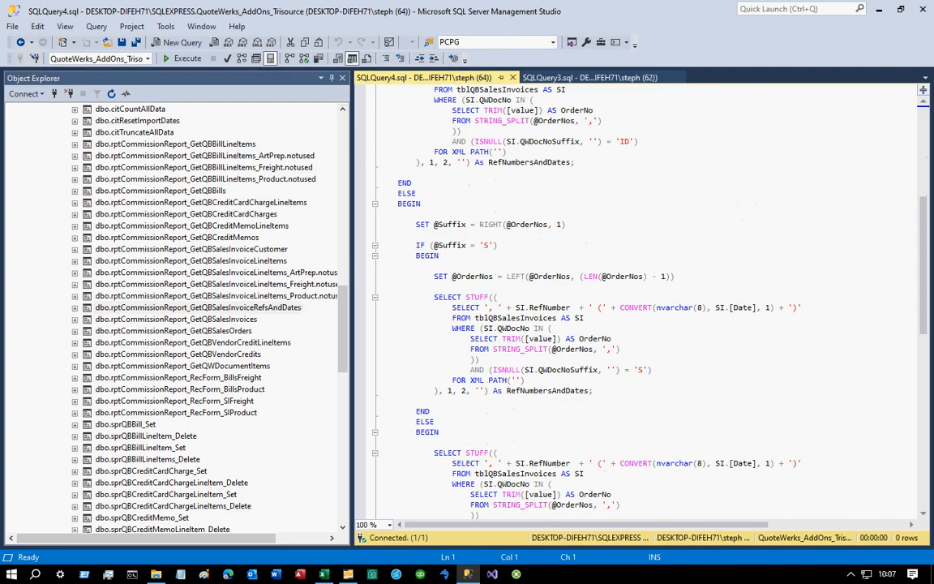
scroll(641, 300, down, 3)
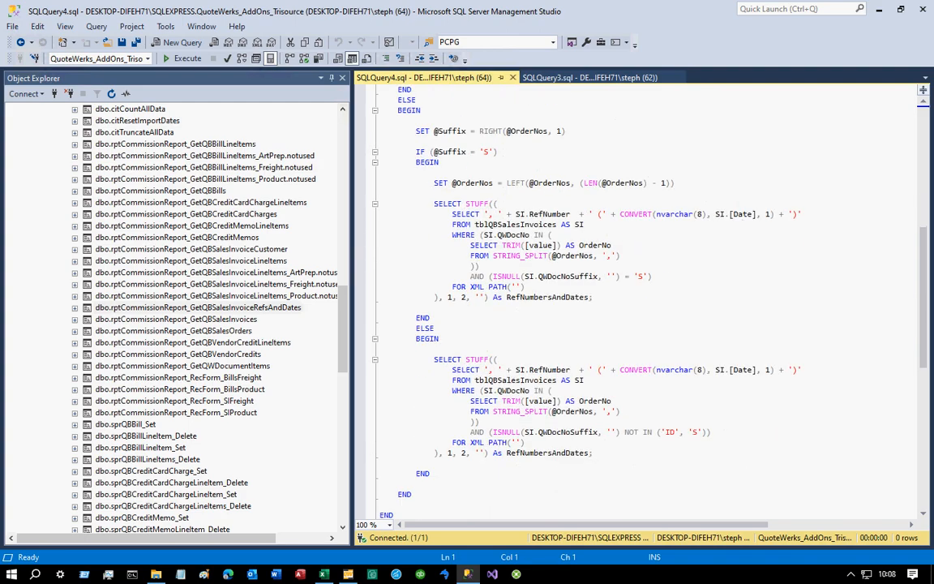
double_click(574, 412)
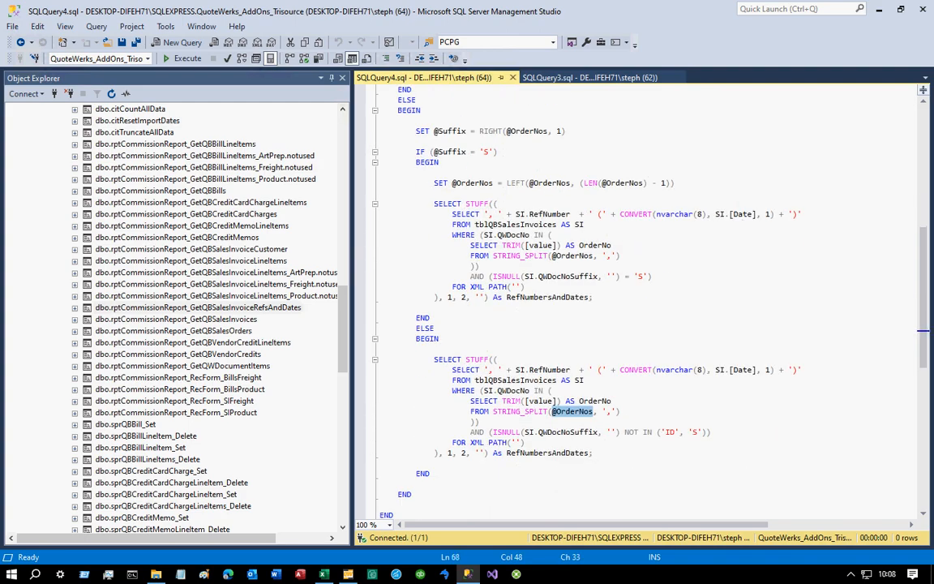
text('46)
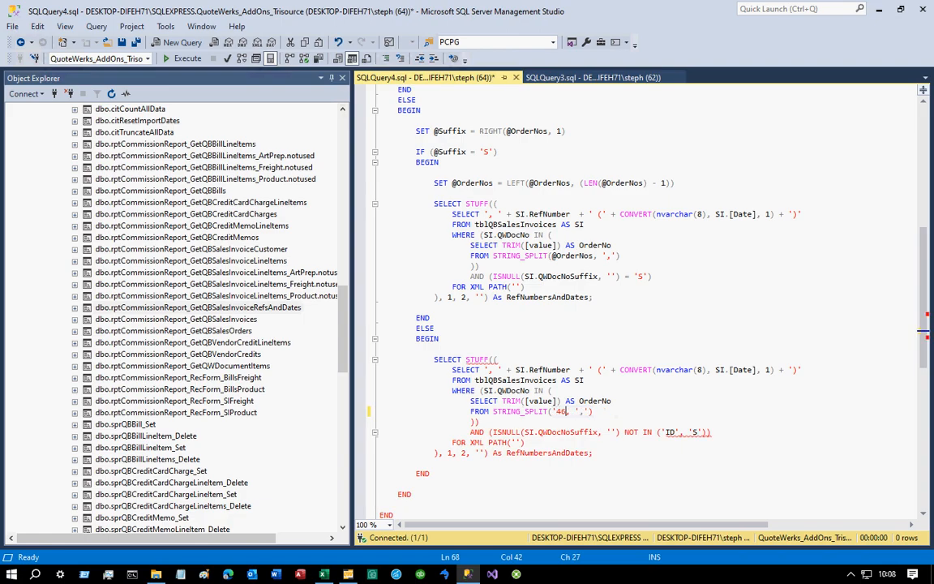
text(881')
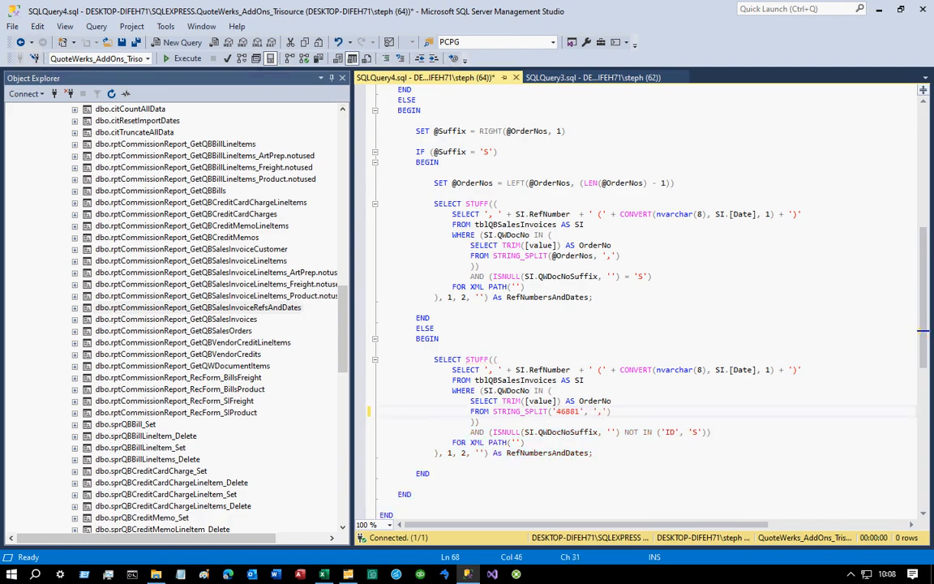
drag(596, 453, 379, 359)
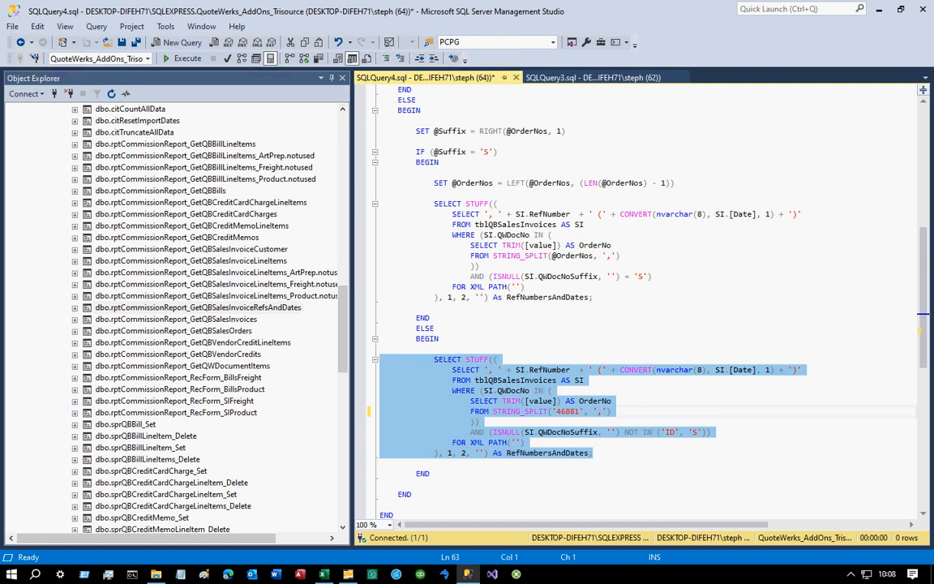
key(F5)
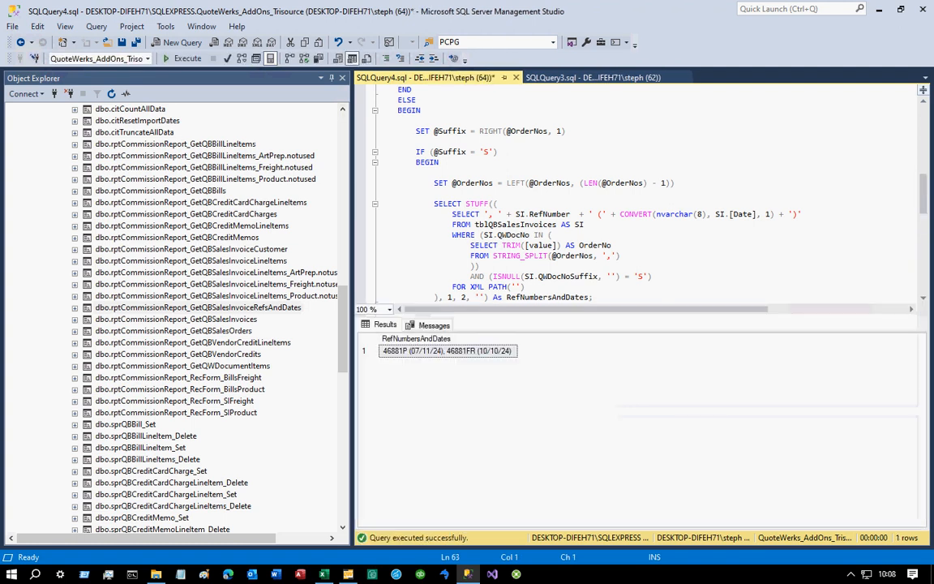